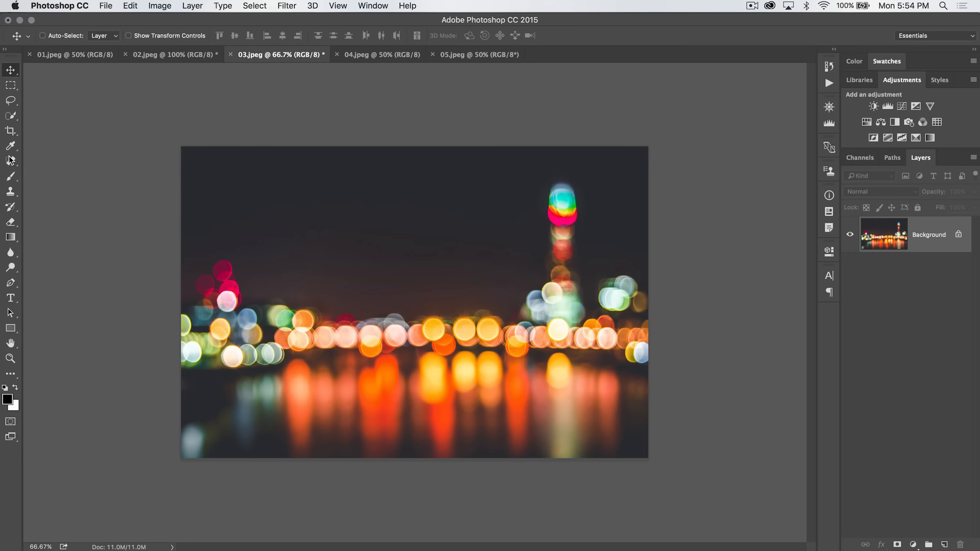
- Switch to the Mixer Brush Tool and add a new empty Layer 1 above the Background photo
left_click(11, 175)
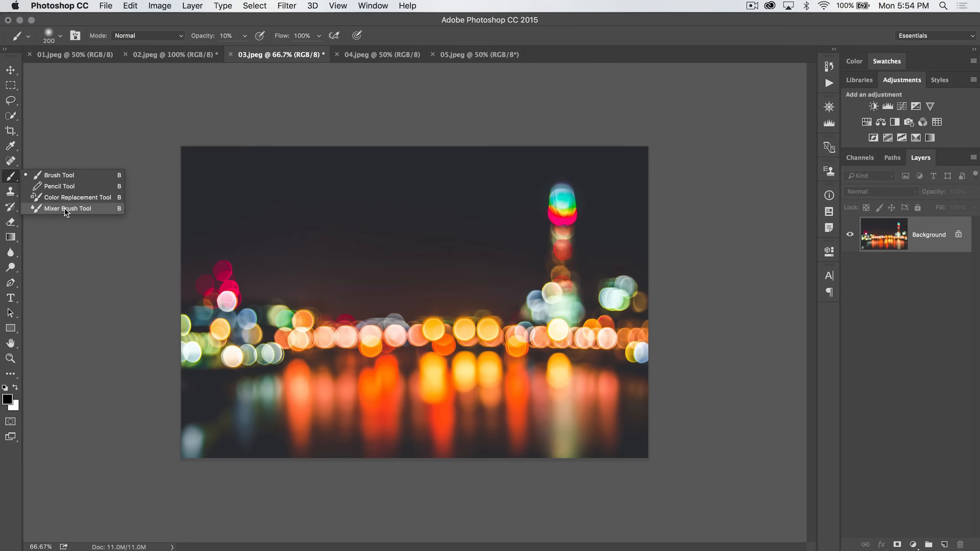
left_click(65, 208)
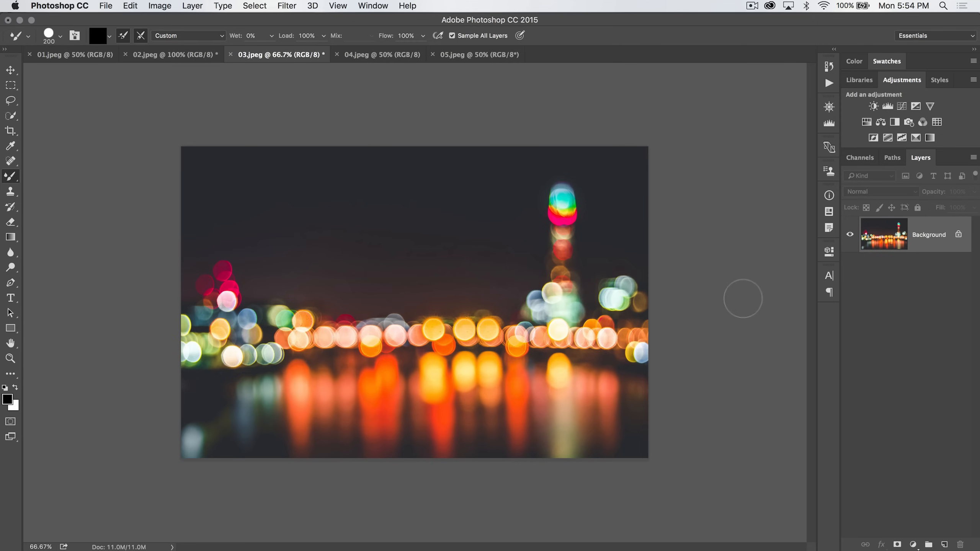
left_click(946, 544)
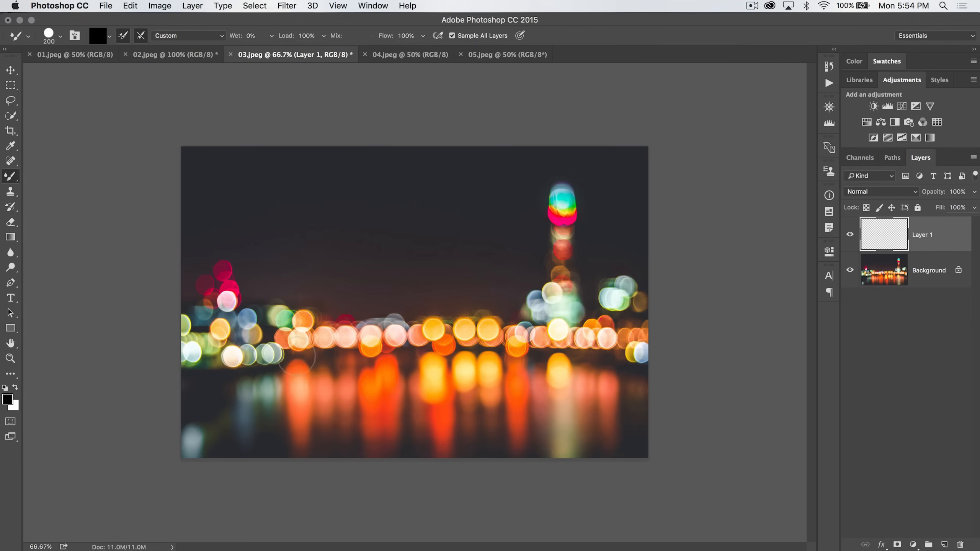
- Load the Mixer Brush with red paint, testing a wavy stroke and undoing it
left_click(98, 37)
left_click(788, 69)
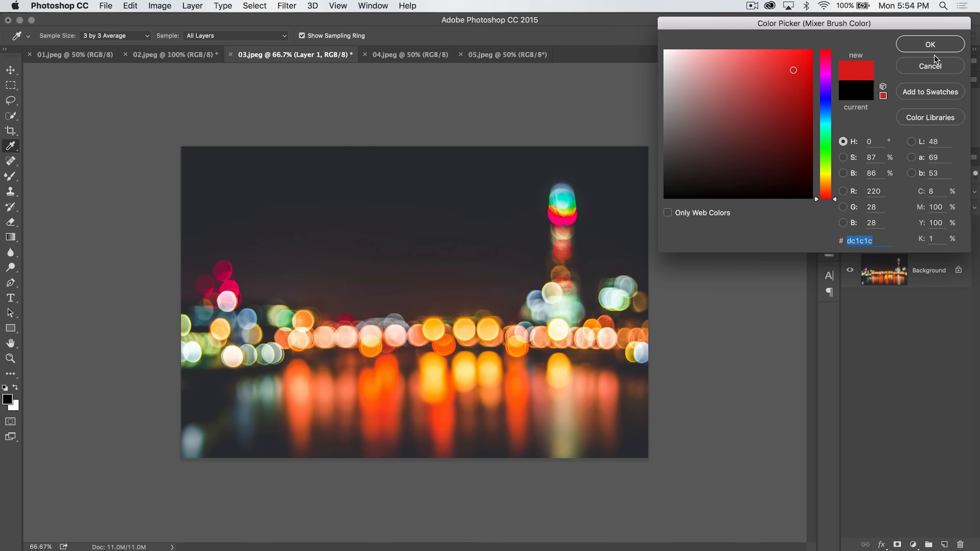
left_click(930, 45)
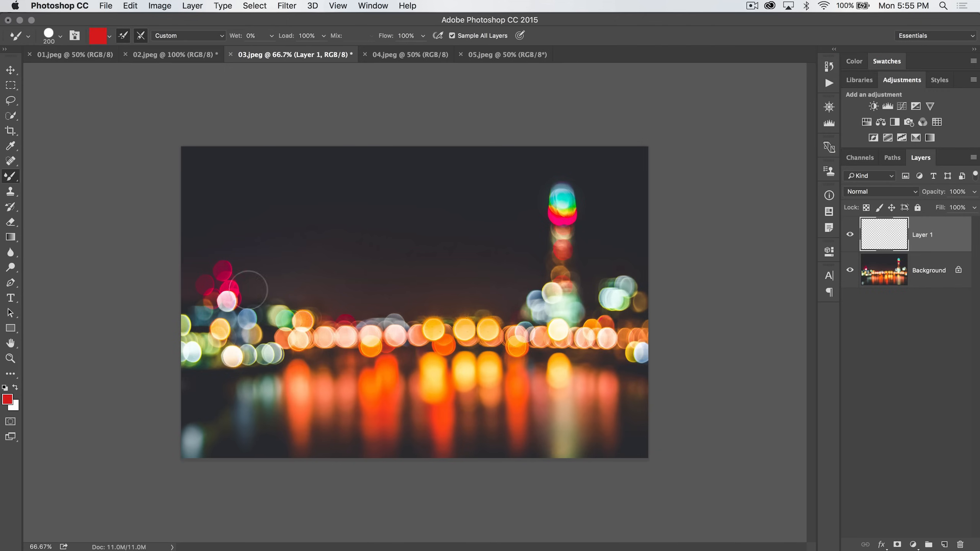
left_click_drag(245, 298, 496, 249)
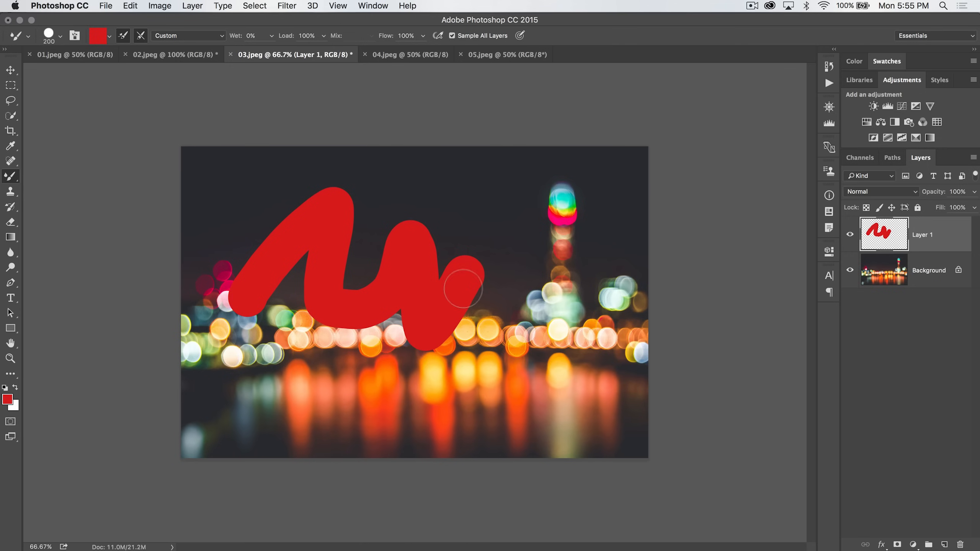
key("super+z")
- Turn off Shape Dynamics and widen the brush tip spacing to 24%, undoing an M-shaped test stroke
left_click(74, 36)
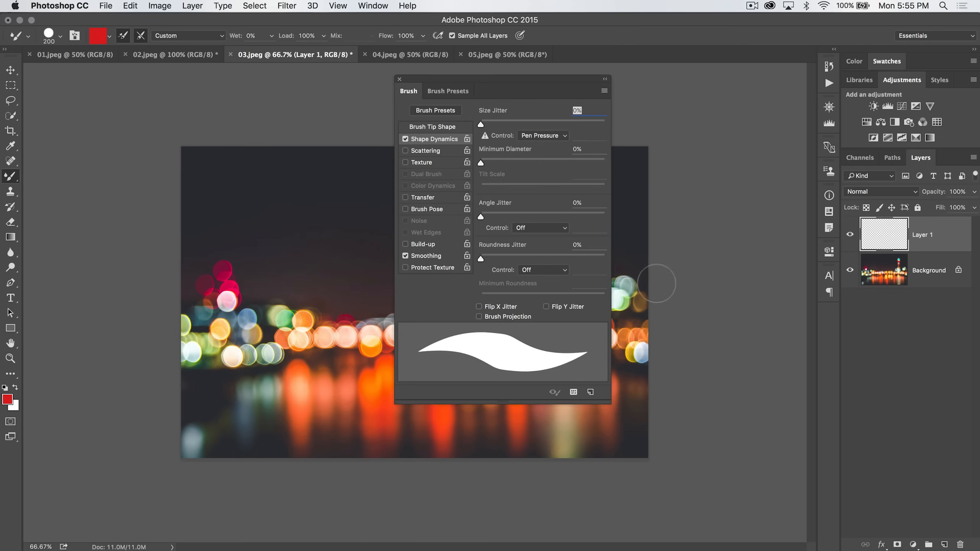
left_click(406, 139)
left_click(432, 126)
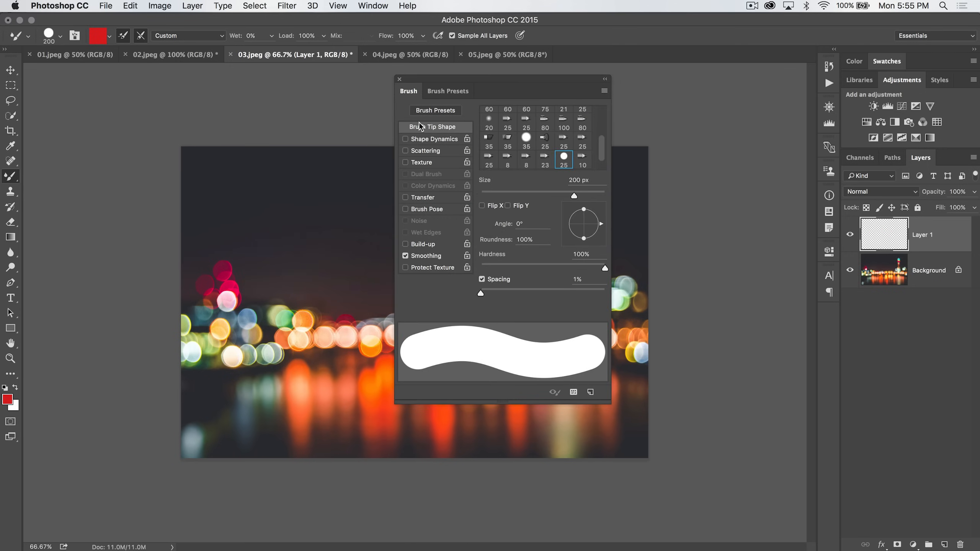
left_click_drag(481, 294, 495, 294)
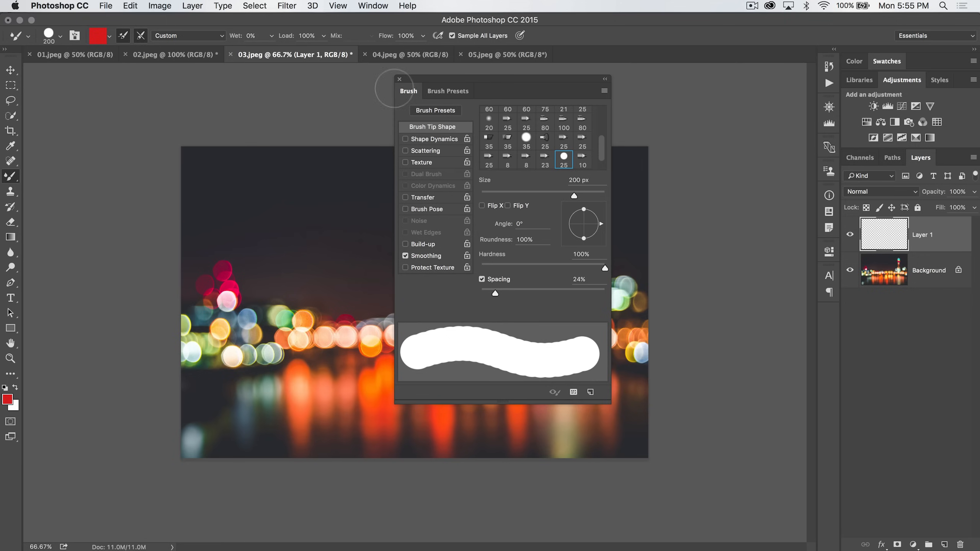
left_click(399, 80)
left_click_drag(262, 273, 567, 295)
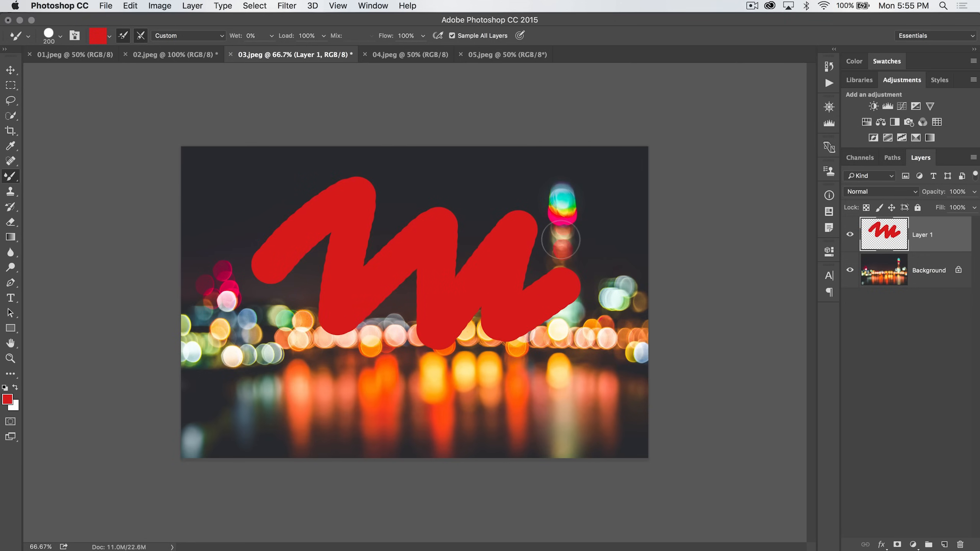
key("super+z")
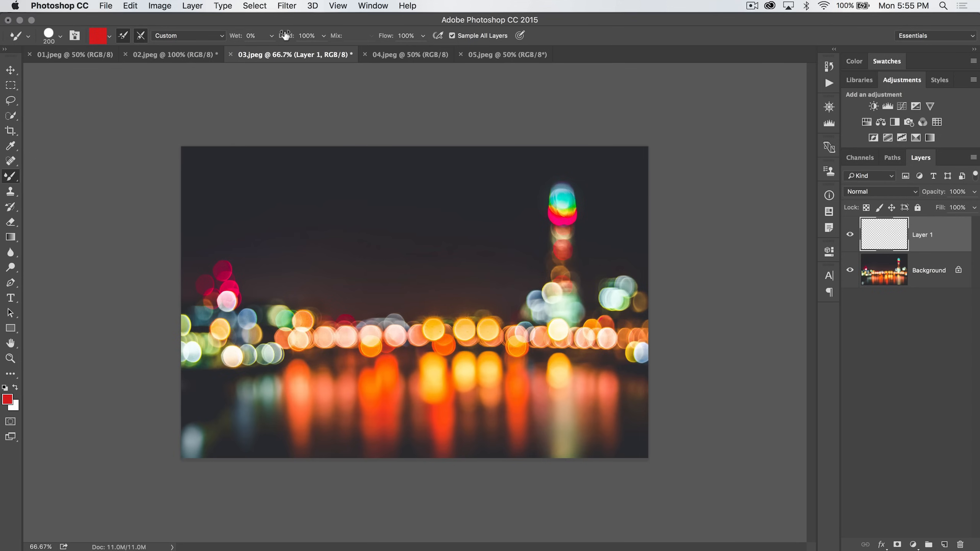
- Reduce the brush's paint load and test a fading diagonal stroke, then undo it
left_click_drag(286, 36, 223, 39)
left_click_drag(197, 174, 240, 247)
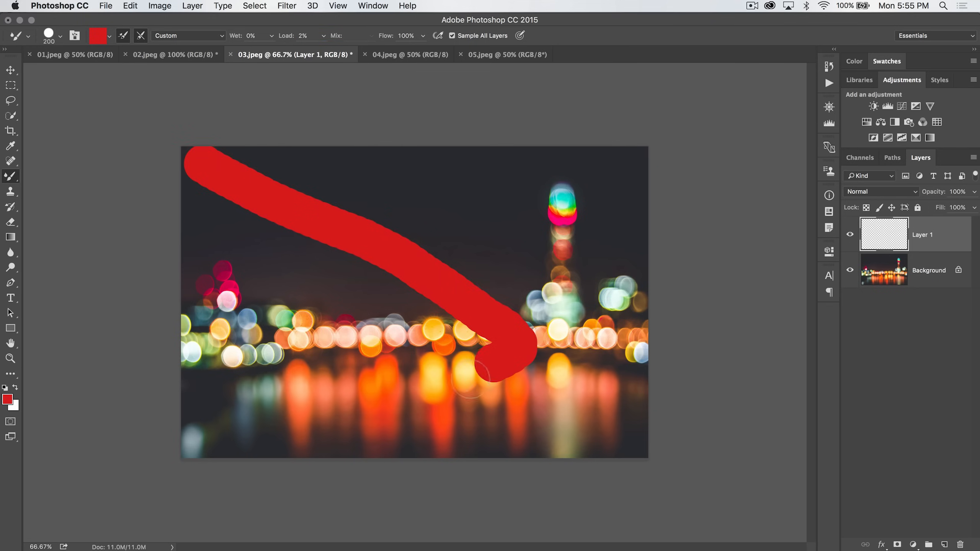
left_click_drag(240, 247, 352, 423)
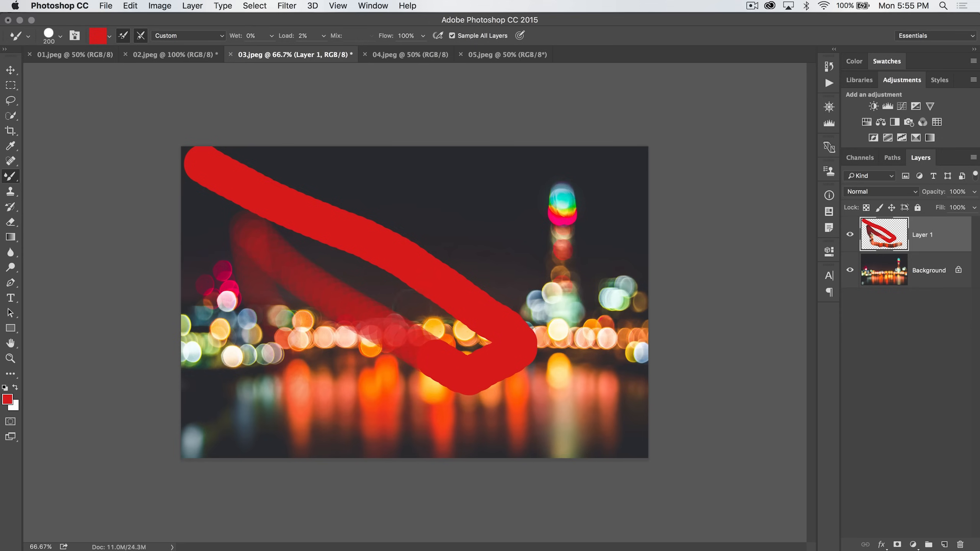
key("super+z")
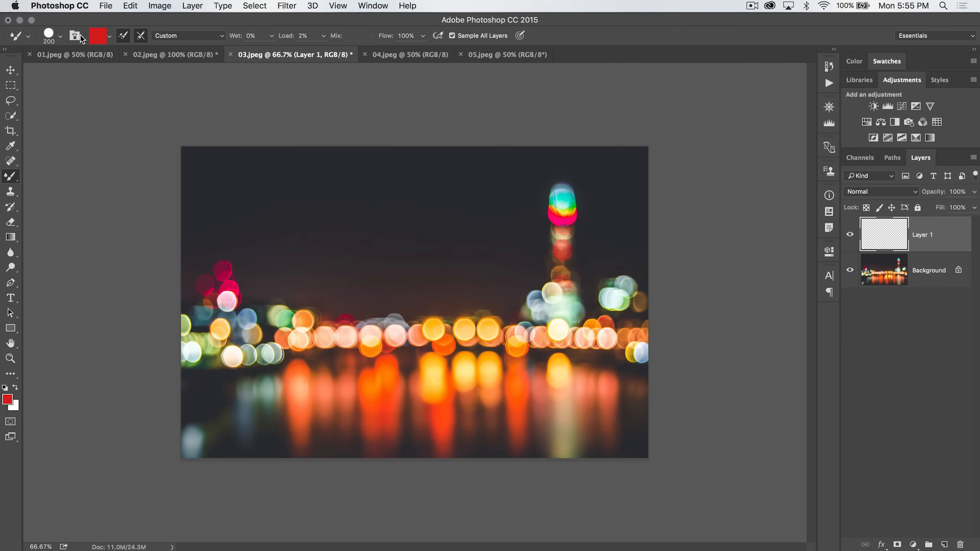
- Reset the brush tip spacing to 1%, painting and undoing two short red test dabs
left_click(75, 36)
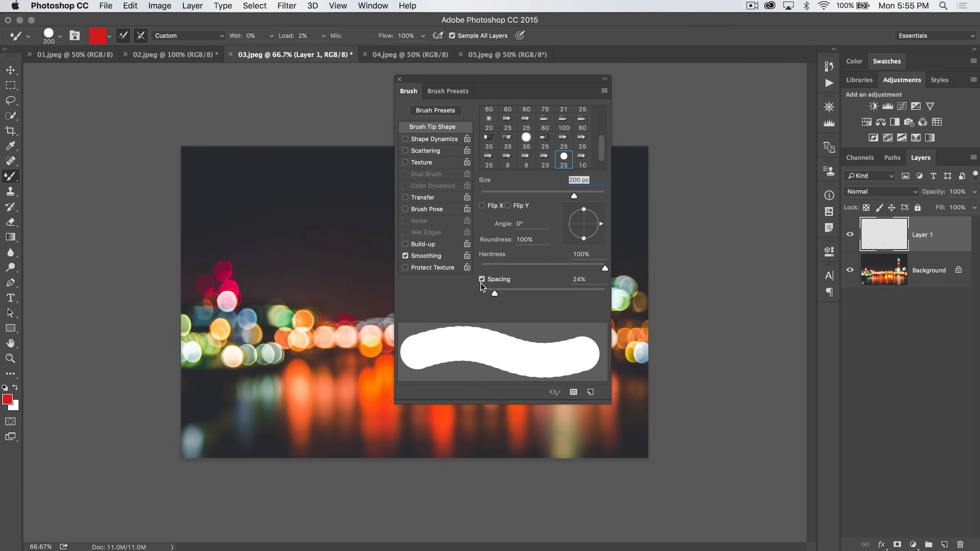
left_click_drag(495, 295, 480, 295)
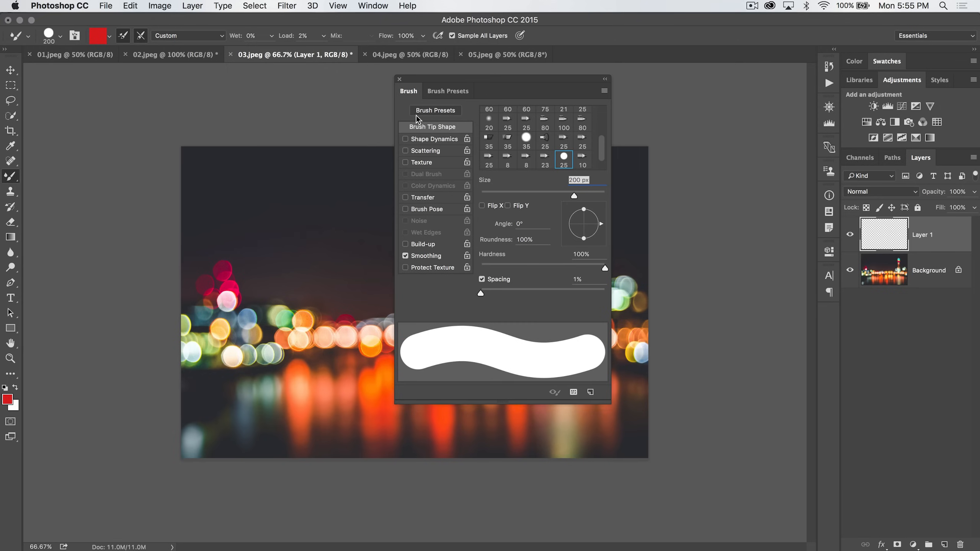
left_click(400, 81)
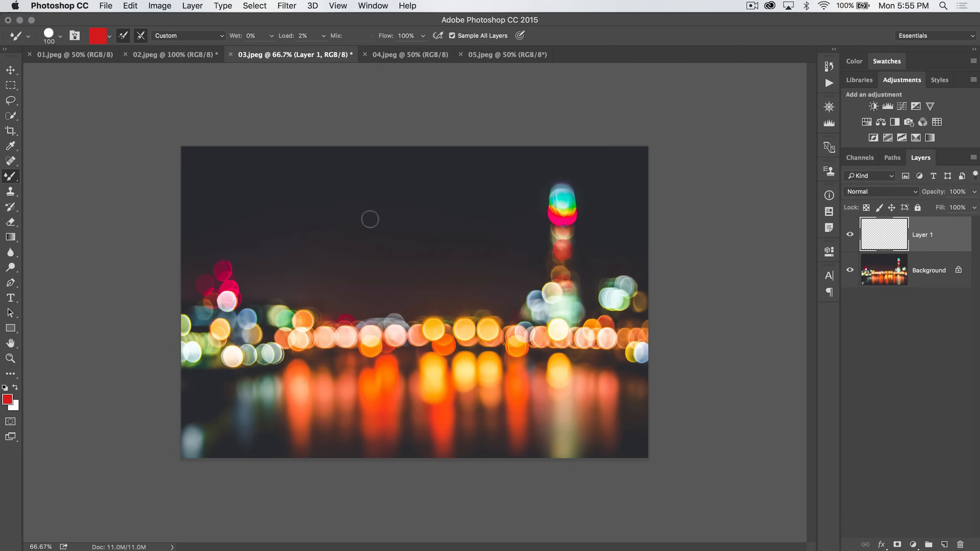
left_click_drag(253, 232, 276, 245)
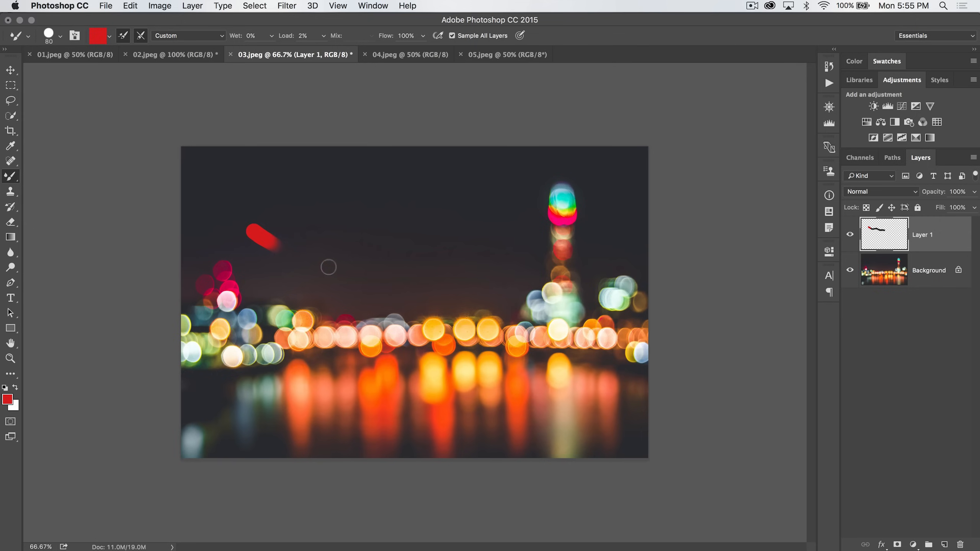
key("super+z")
left_click_drag(301, 226, 316, 244)
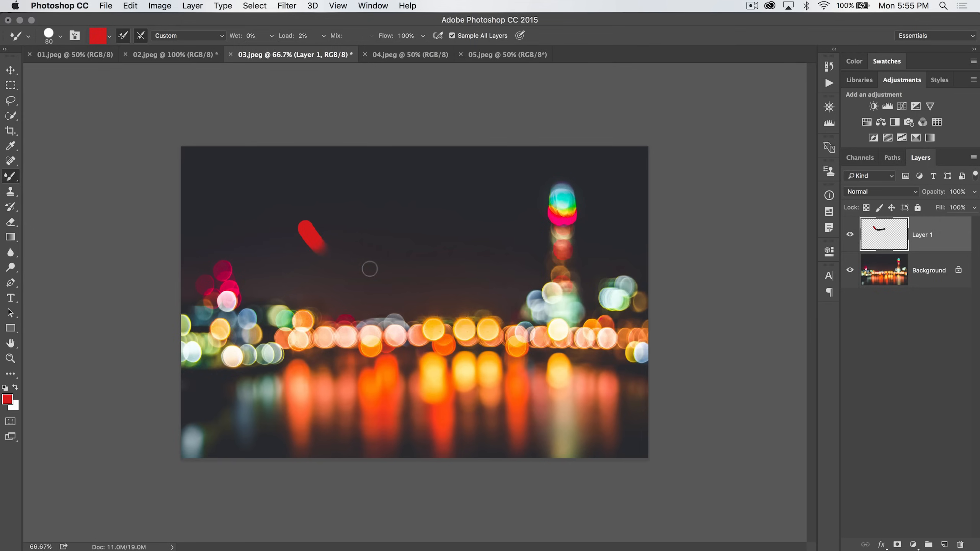
key("super+z")
- Raise the paint load to 39% and undo two more red test strokes, leaving Layer 1 empty
left_click_drag(295, 35, 306, 35)
left_click_drag(255, 197, 318, 197)
key("super+z")
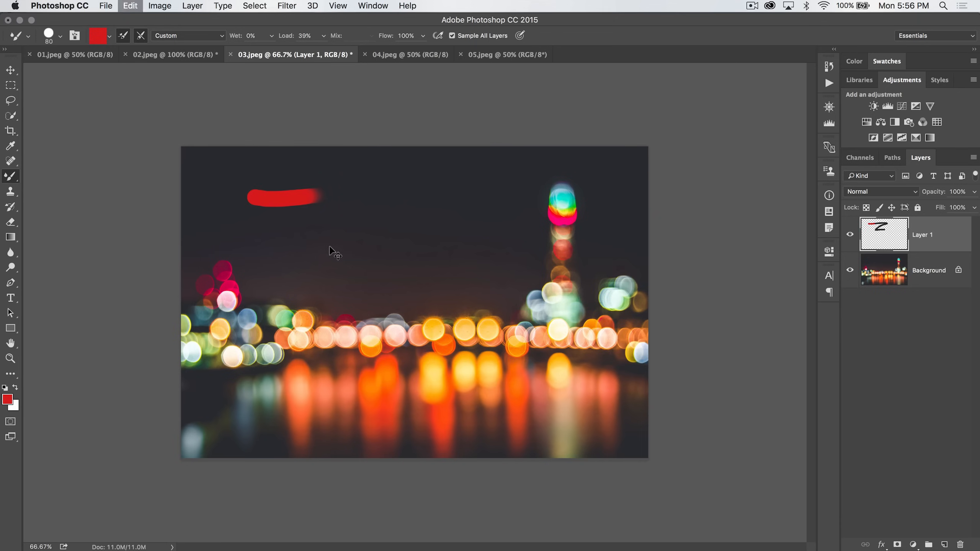
left_click_drag(302, 253, 329, 254)
key("super+z")
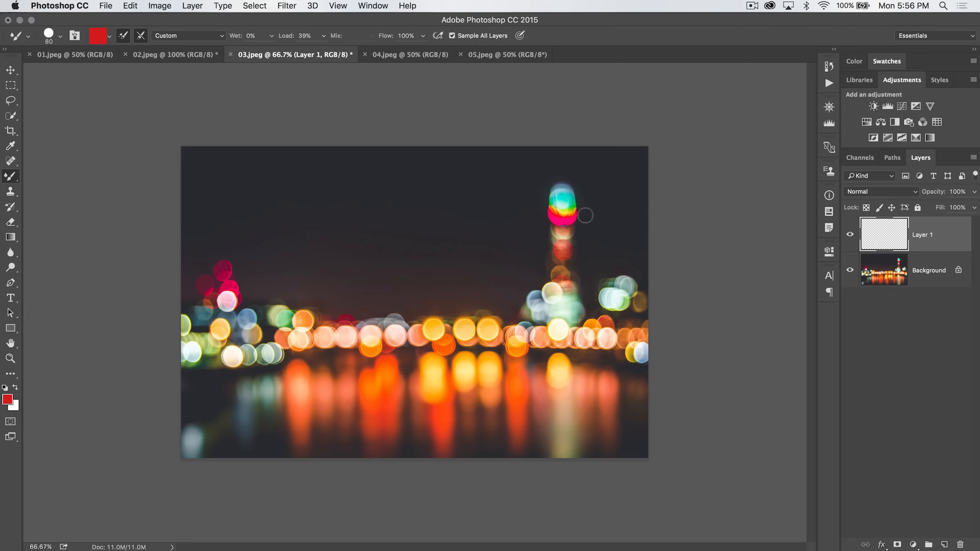
- Make the brush wetter with 100% mix and switch its paint colour to black
left_click_drag(237, 35, 261, 35)
left_click_drag(339, 35, 354, 36)
left_click(100, 37)
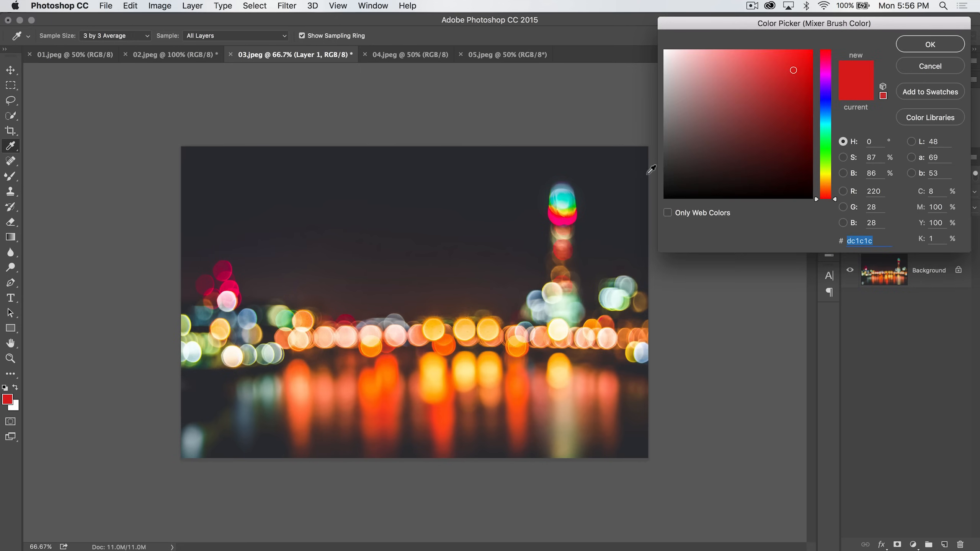
left_click(931, 44)
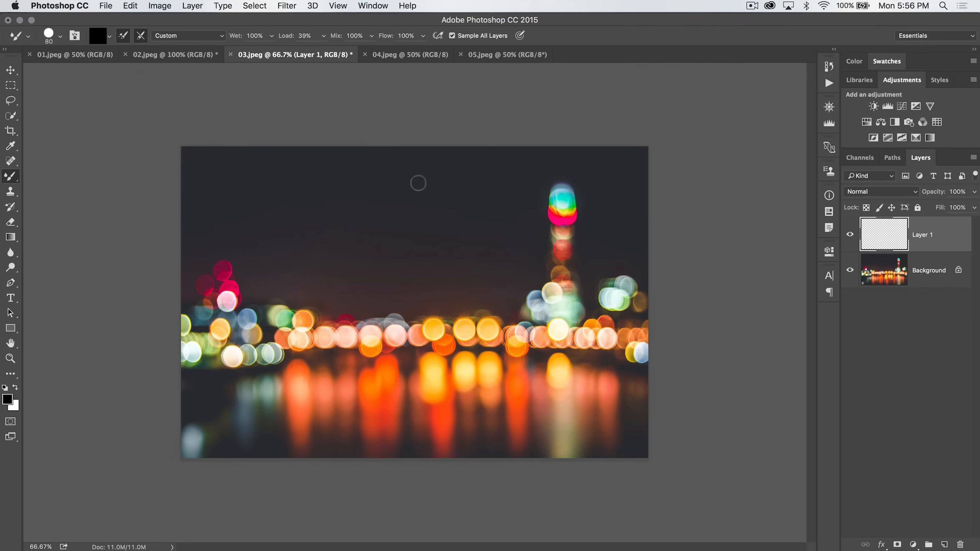
- Smear the bokeh lights' colours in a looping stroke along the waterline on Layer 1
mouse_move(282, 322)
left_mouse_down()
mouse_move(387, 339)
mouse_move(533, 329)
mouse_move(590, 337)
left_mouse_up()
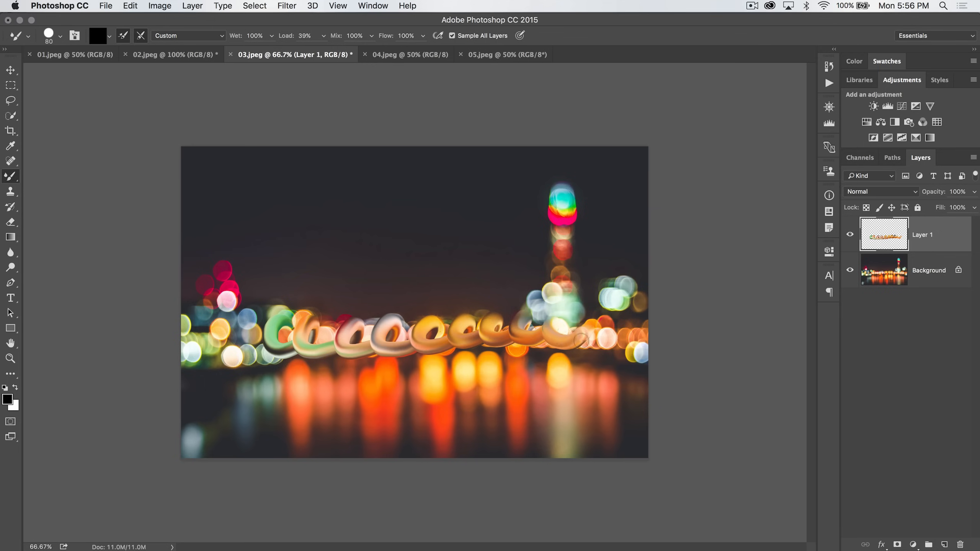
left_click_drag(321, 313, 288, 329)
- Undo the smear, test a black looping stroke at about 8% mix, undo it and restore mix to 100%
key("super+z")
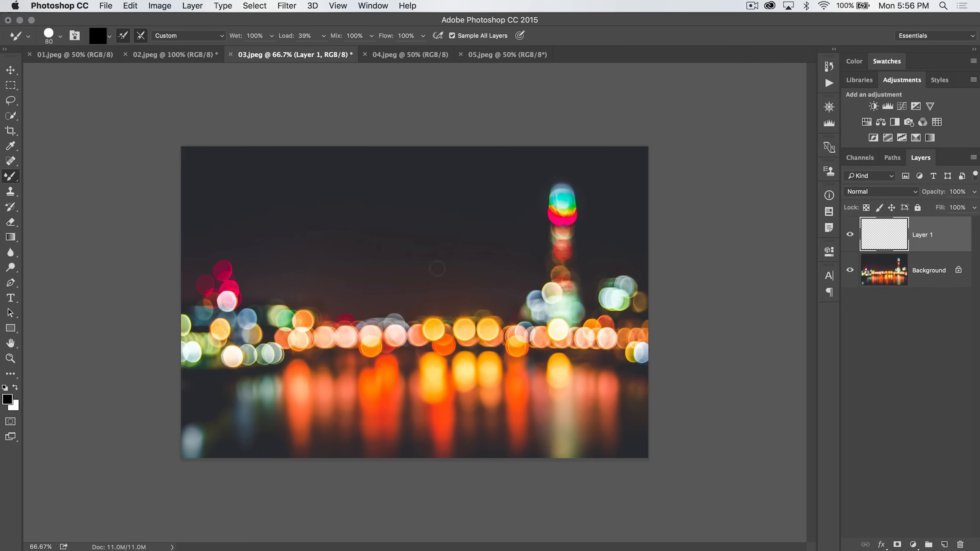
left_click_drag(332, 36, 279, 34)
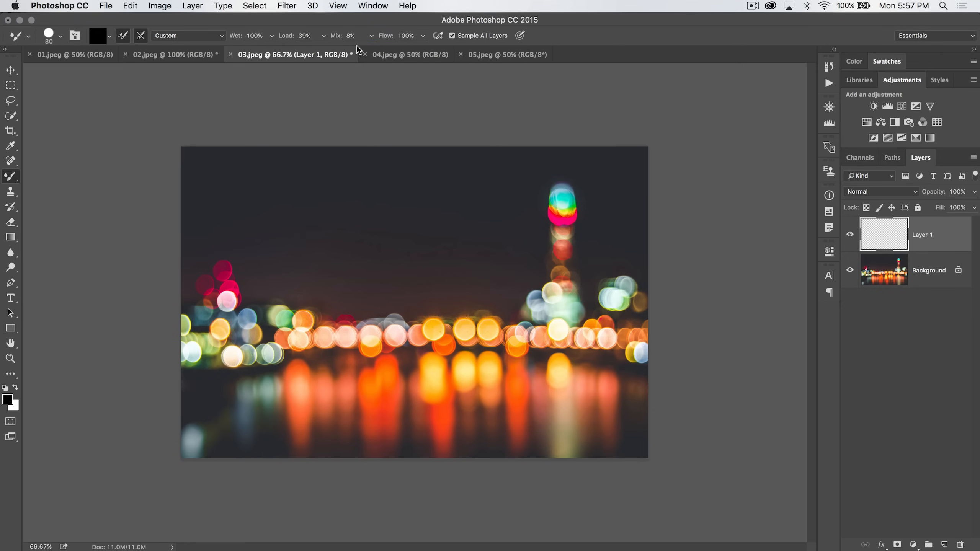
mouse_move(287, 326)
left_mouse_down()
mouse_move(463, 360)
mouse_move(490, 349)
left_mouse_up()
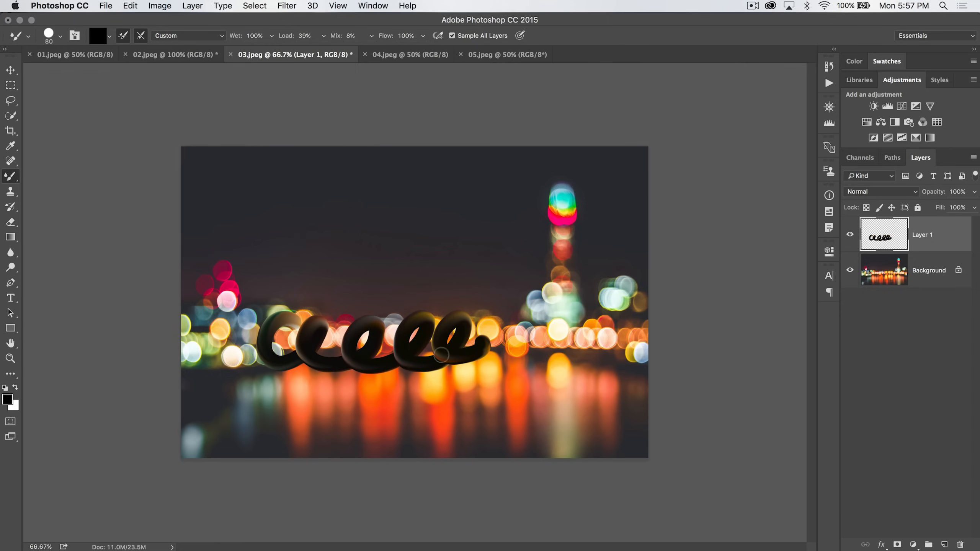
key("super+z")
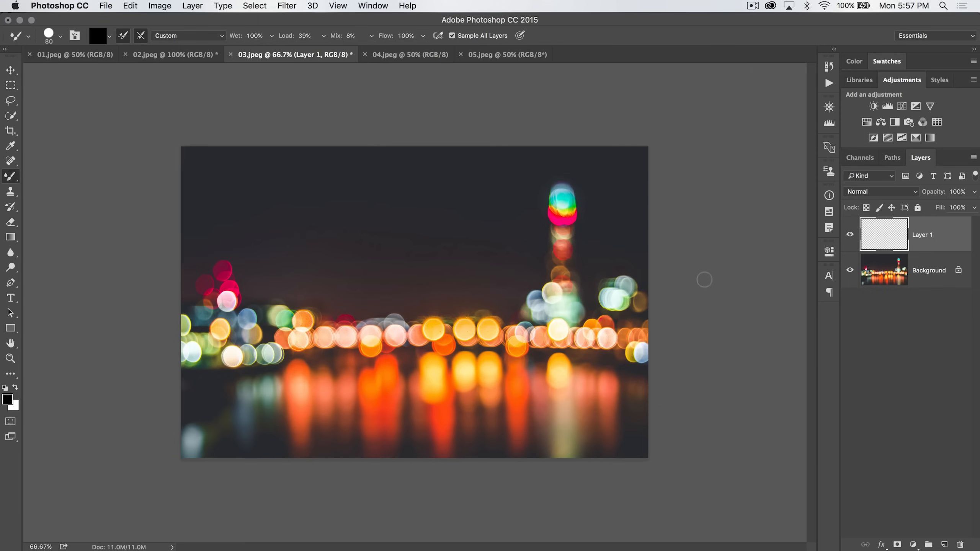
left_click_drag(334, 35, 406, 35)
- Set the brush to 0% wet and 100% load, painting and undoing a Z-shaped test stroke
left_click_drag(236, 36, 157, 38)
left_click_drag(285, 36, 349, 39)
left_click_drag(227, 201, 394, 245)
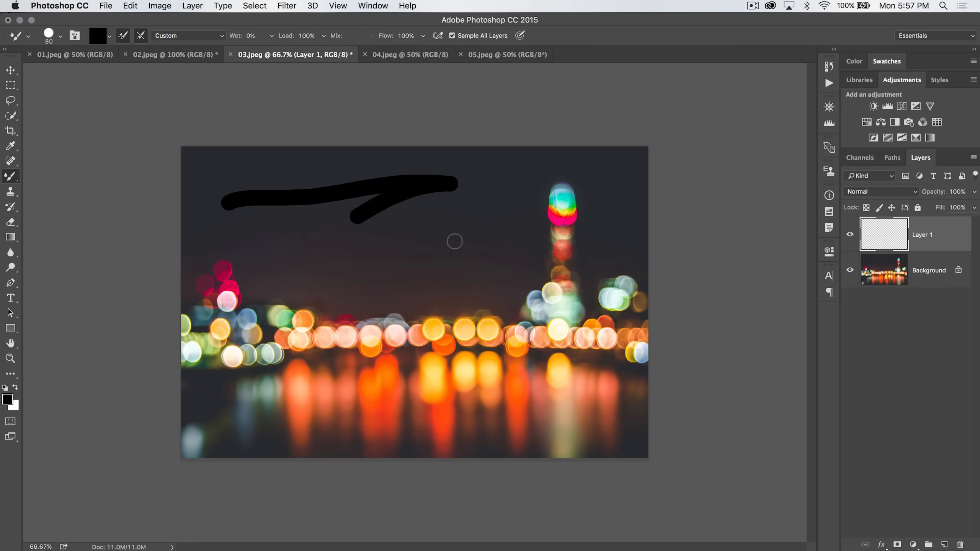
left_click_drag(428, 283, 444, 272)
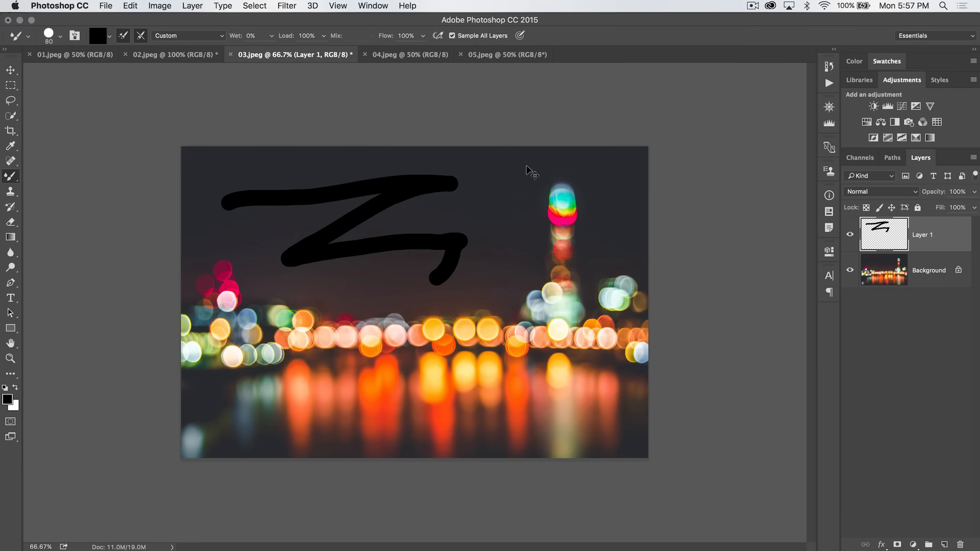
key("super+z")
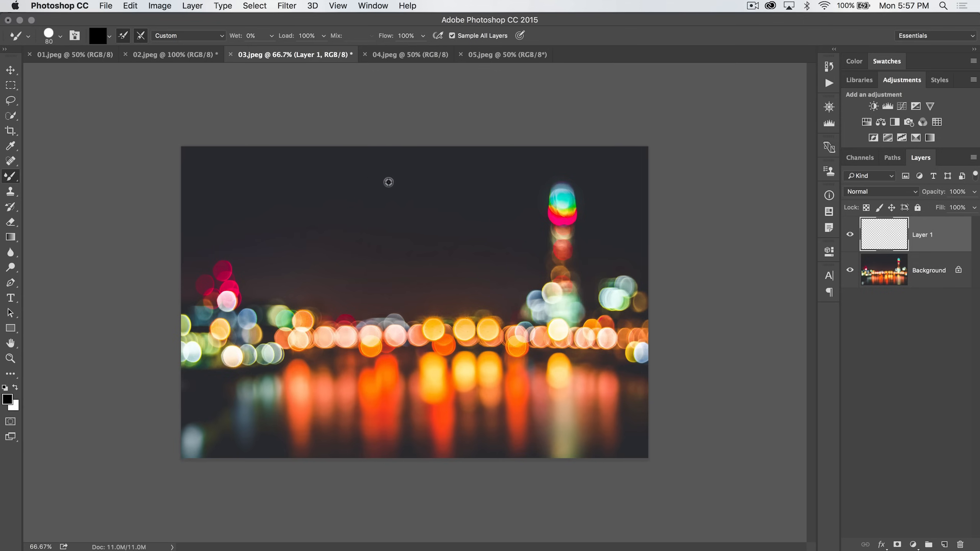
- Load the brush from the rainbow bokeh light, paint rainbow looping strokes and undo them
left_click(562, 209, "alt")
mouse_move(286, 203)
left_mouse_down()
mouse_move(277, 221)
mouse_move(533, 302)
left_mouse_up()
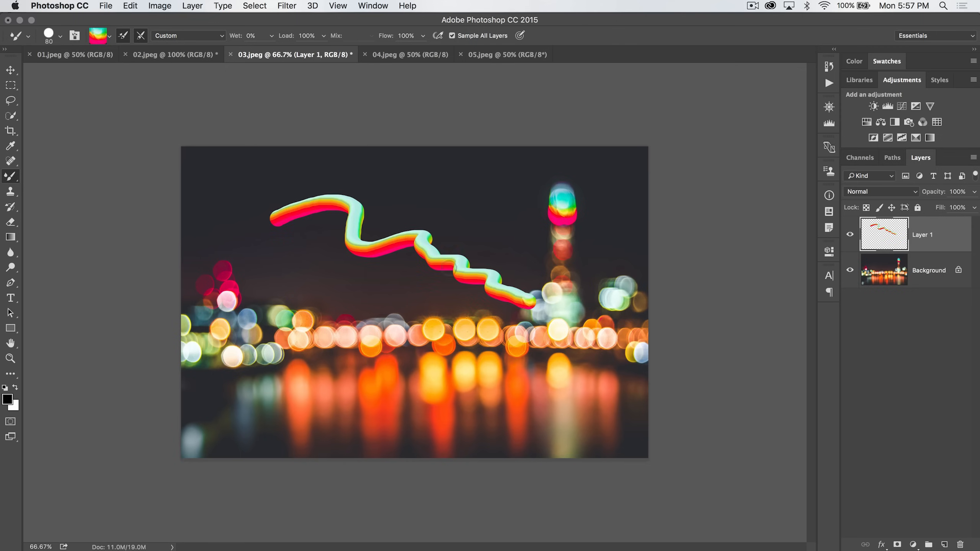
mouse_move(255, 251)
left_mouse_down()
mouse_move(307, 337)
mouse_move(513, 393)
left_mouse_up()
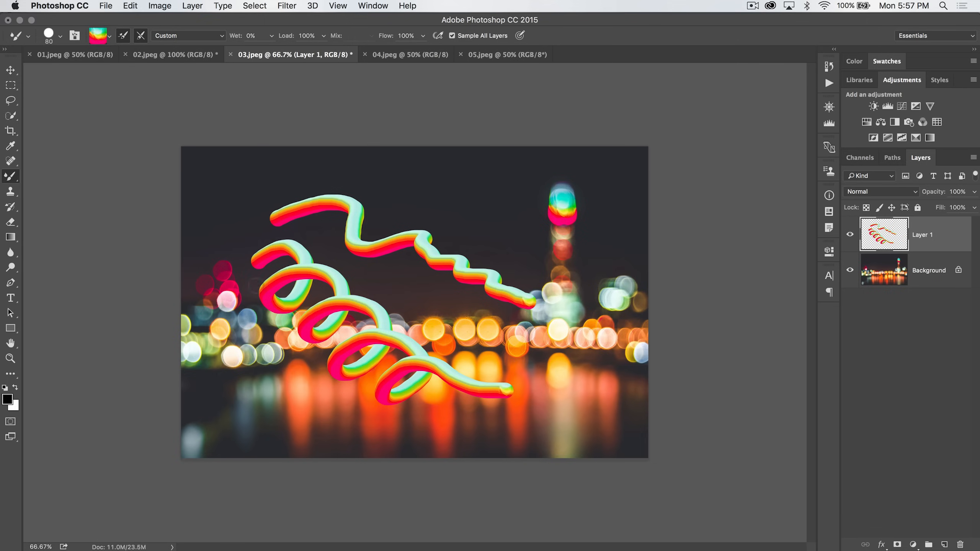
key("super+alt+z")
key("super+alt+z")
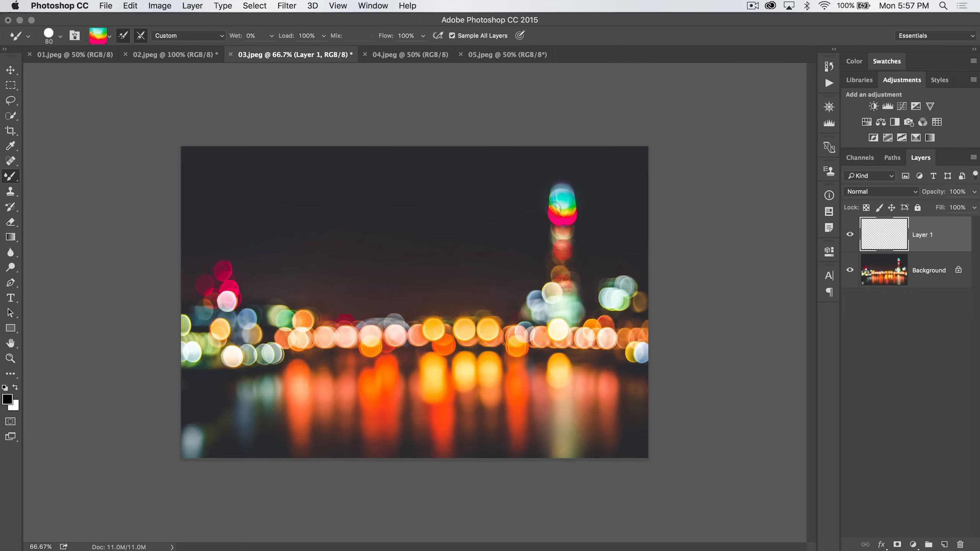
- Enable Load Solid Colors Only, test a solid yellow stroke, undo it, then disable solid-colour loading
left_click(109, 36)
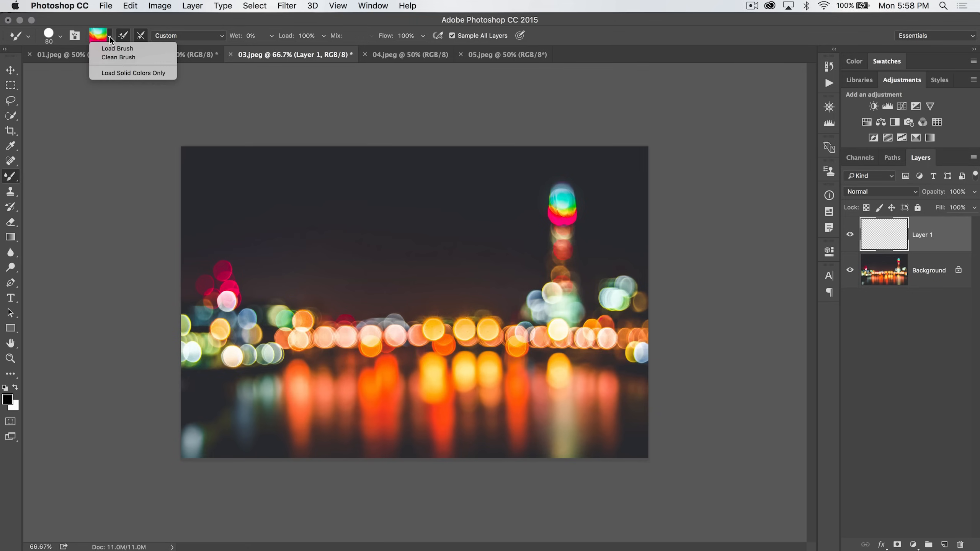
left_click(123, 72)
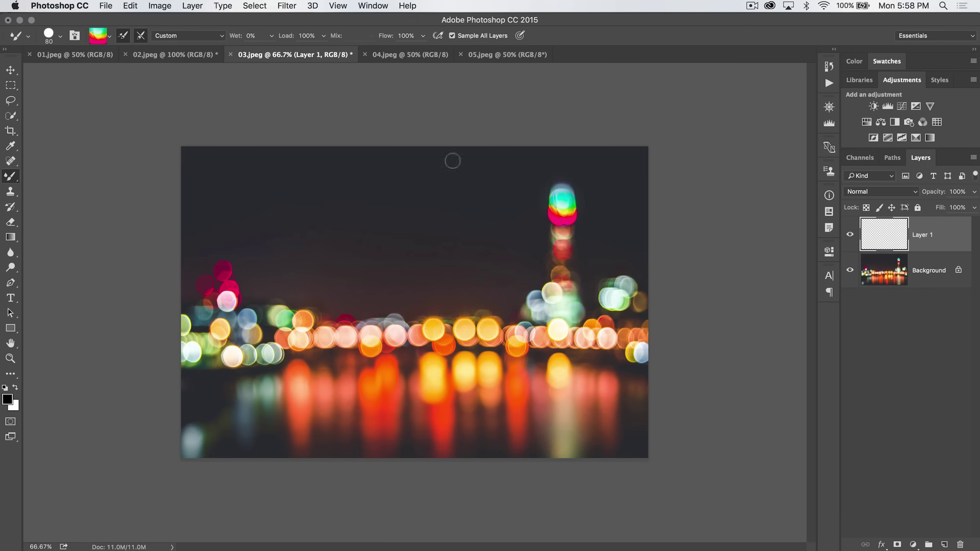
left_click(565, 208, "alt")
left_click_drag(331, 206, 519, 293)
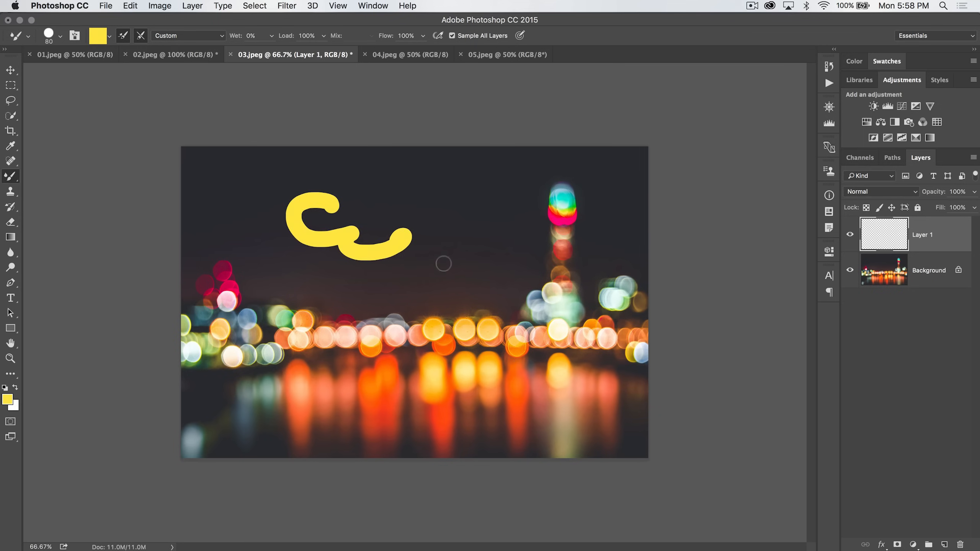
key("super+z")
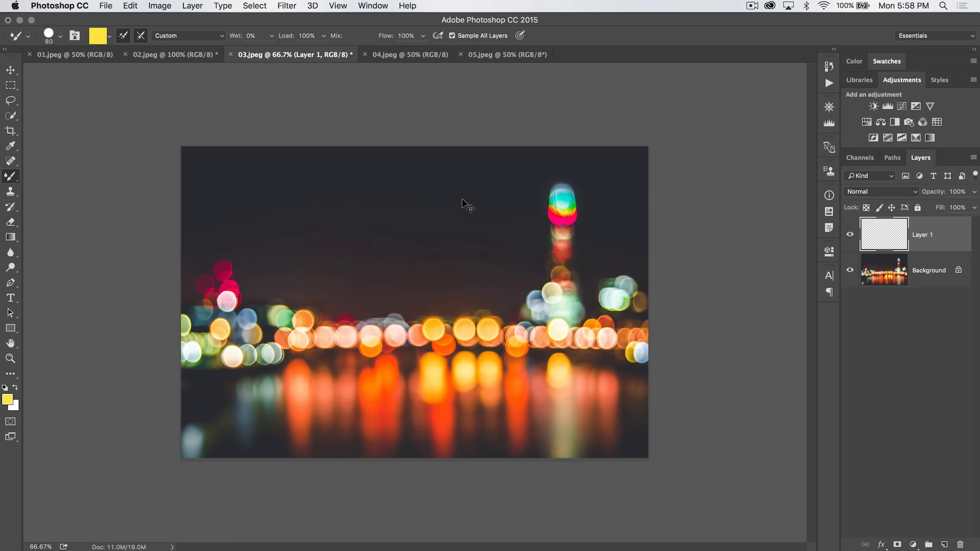
left_click(110, 36)
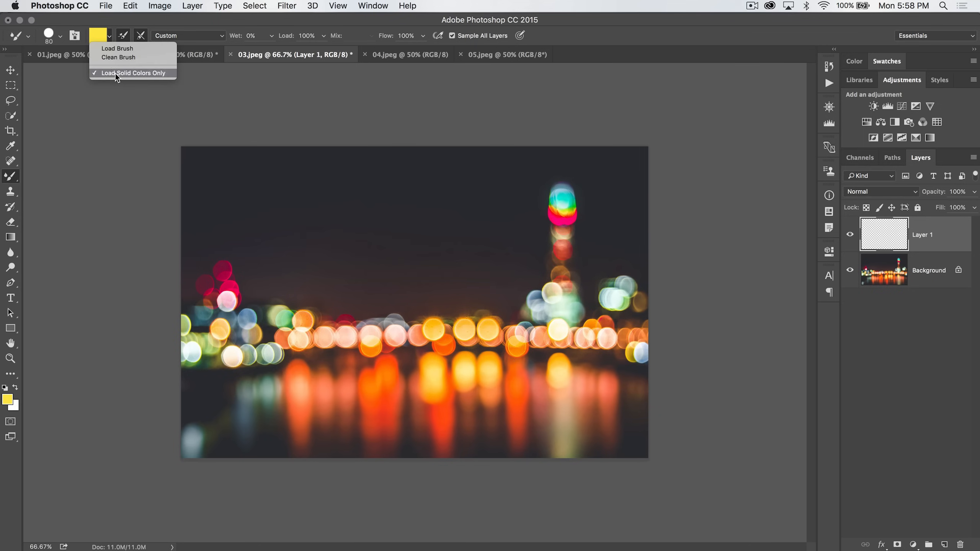
left_click(153, 72)
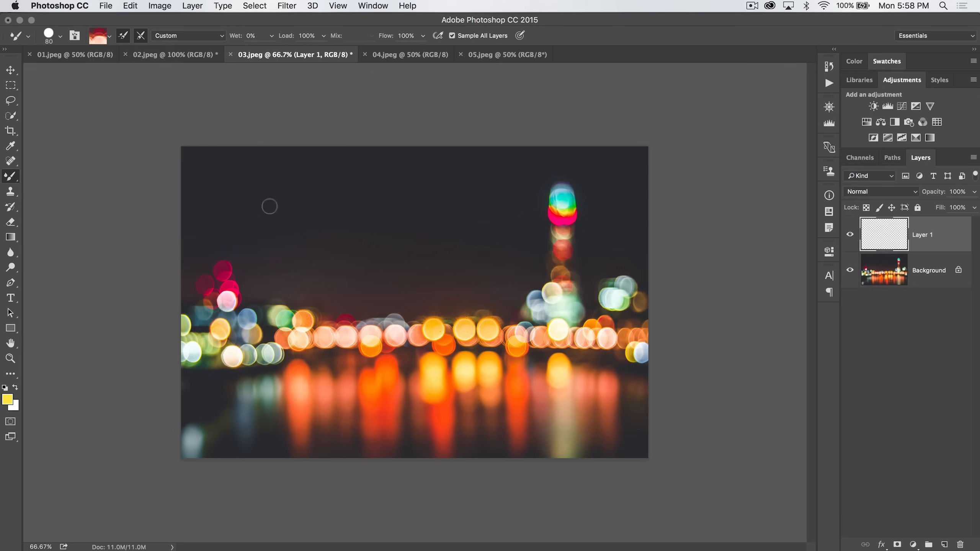
- Paint a red looping stroke, then turn on Shape Dynamics with pen pressure controlling size
mouse_move(271, 207)
left_mouse_down()
mouse_move(402, 222)
mouse_move(538, 256)
left_mouse_up()
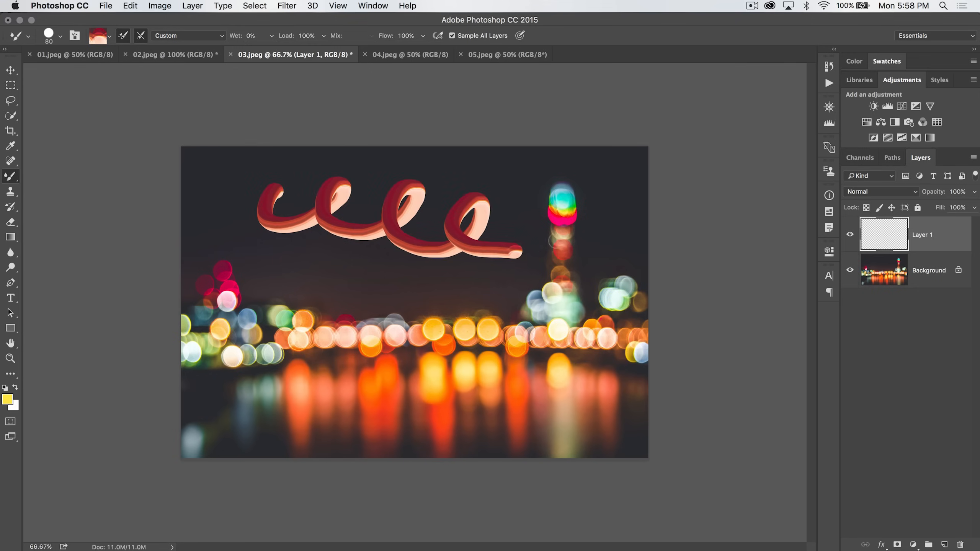
left_click(74, 36)
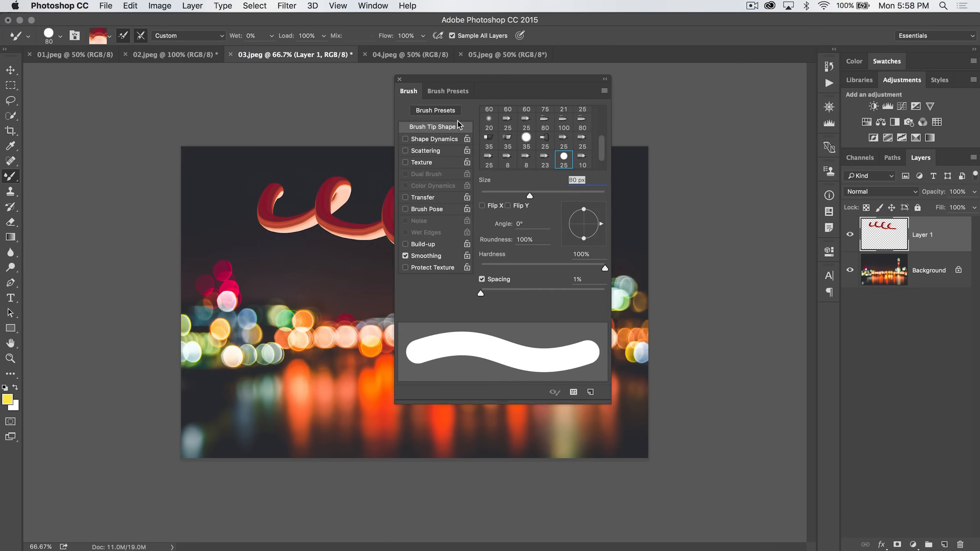
left_click(407, 140)
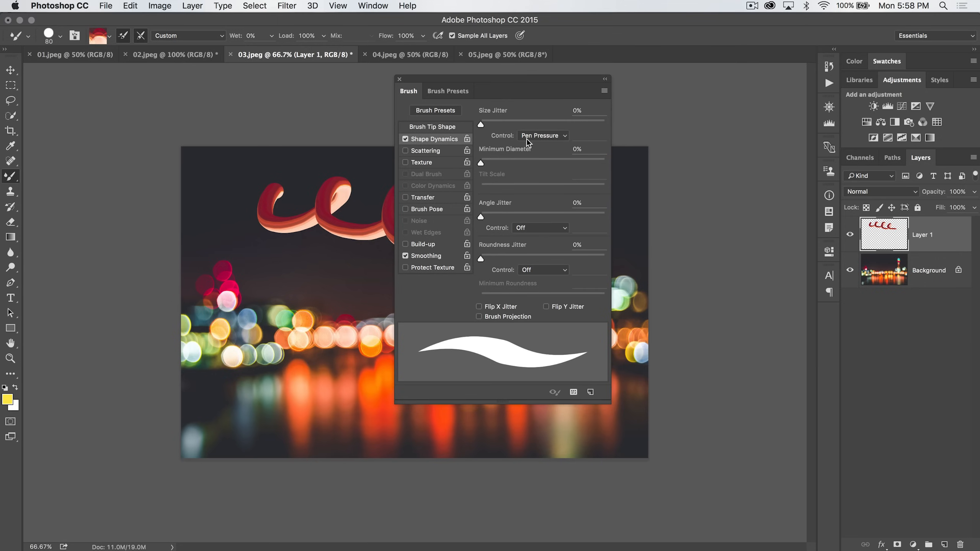
left_click(540, 136)
left_click(535, 136)
left_click(399, 80)
- Paint zigzag and curved red strokes over the lower lights, then undo all test strokes
left_click_drag(207, 233, 588, 378)
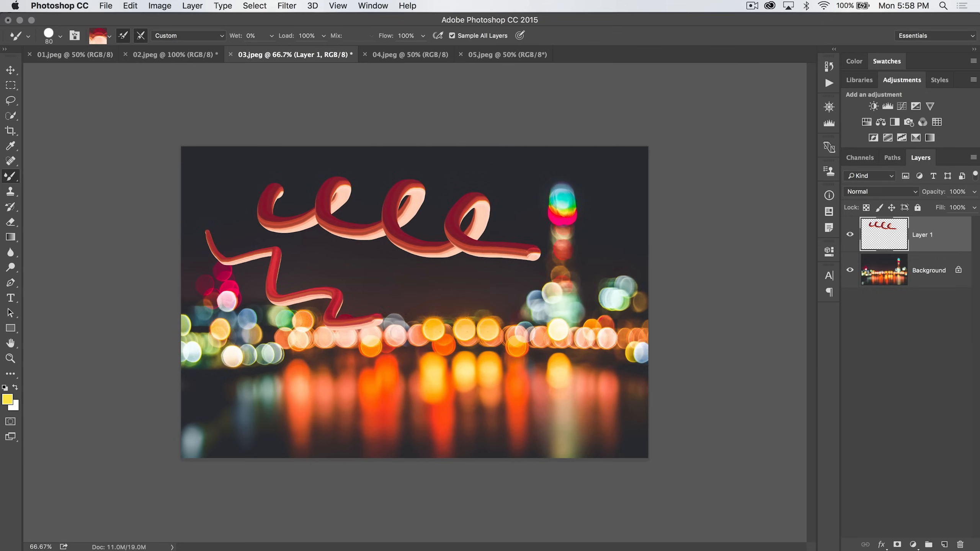
left_click_drag(323, 350, 435, 375)
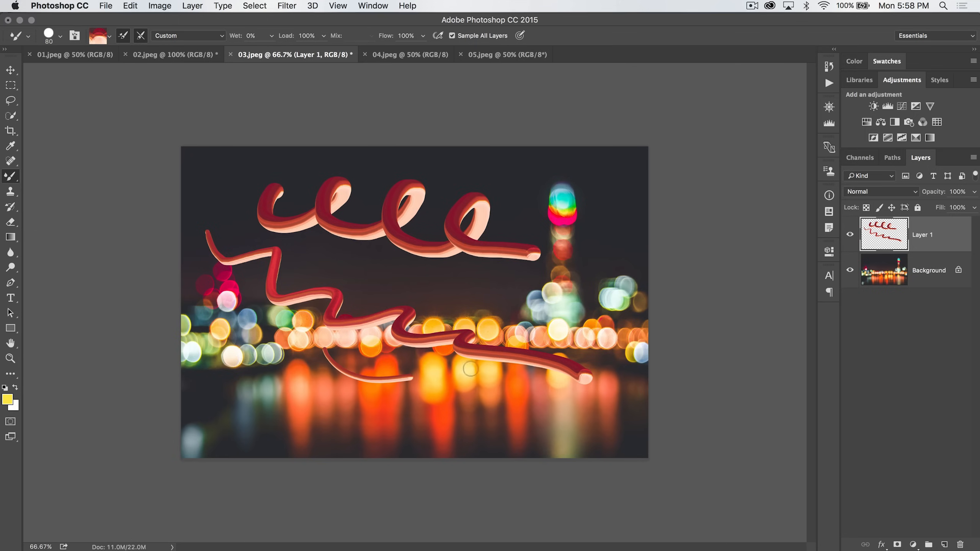
left_click_drag(308, 377, 472, 395)
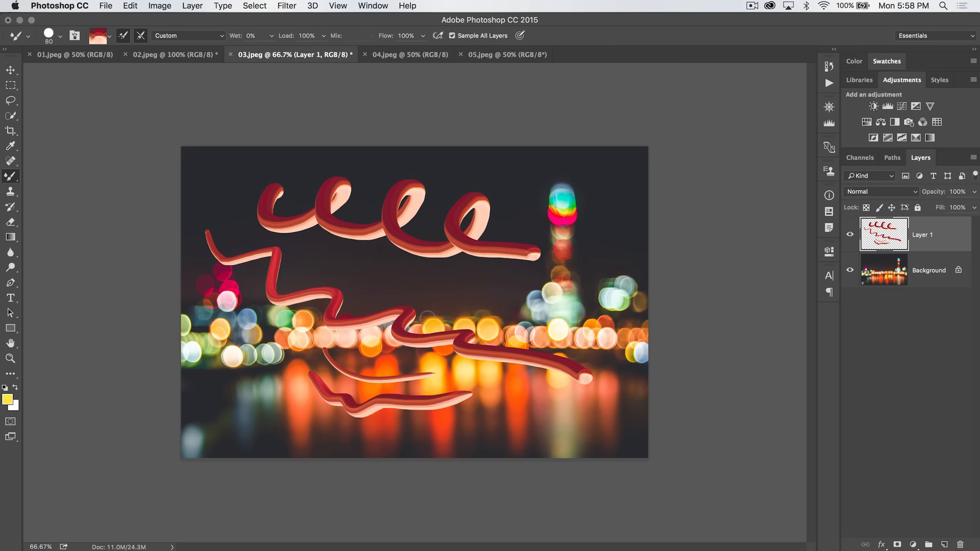
key("super+alt+z")
key("super+alt+z")
key("super+alt+z")
key("super+alt+z")
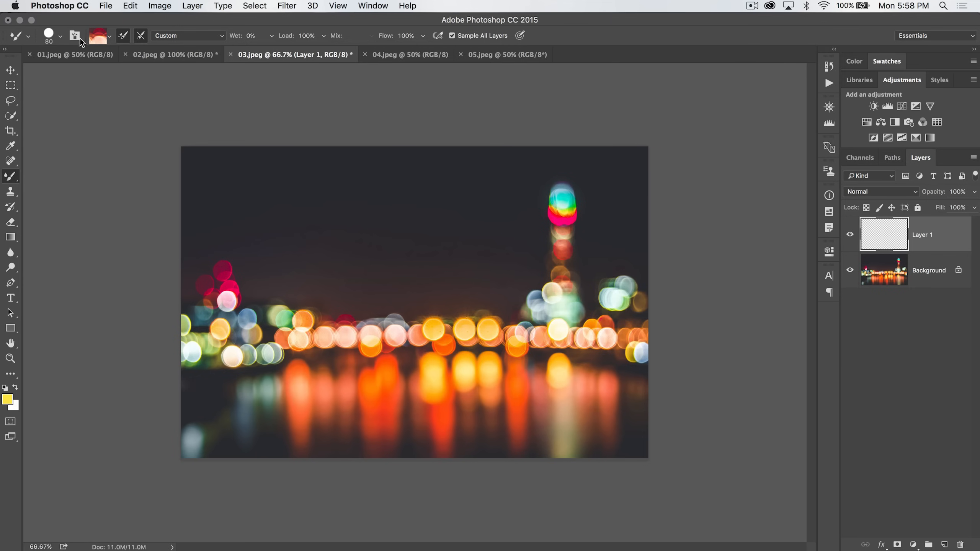
- Choose the 104-size bristle brush preset, paint a pink zigzag test stroke and undo it
left_click(60, 36)
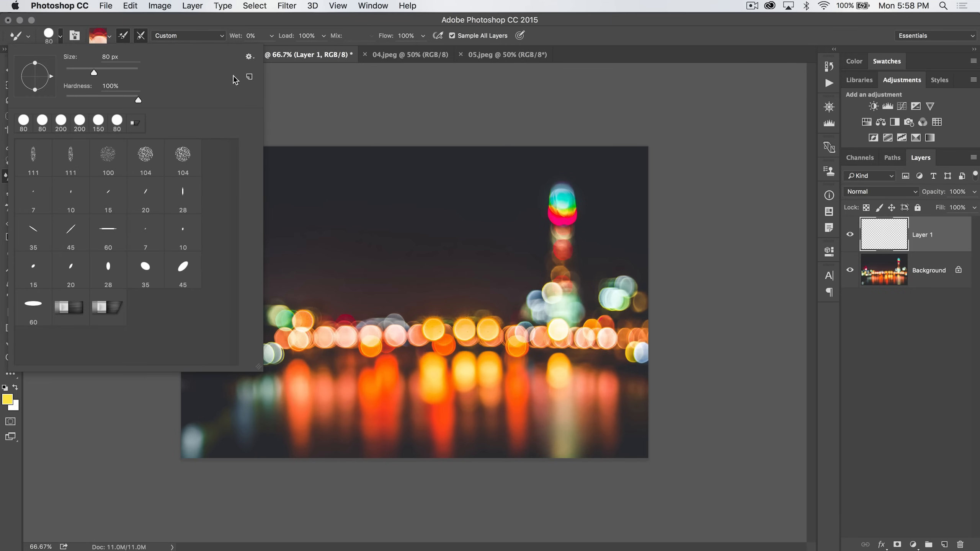
left_click(249, 57)
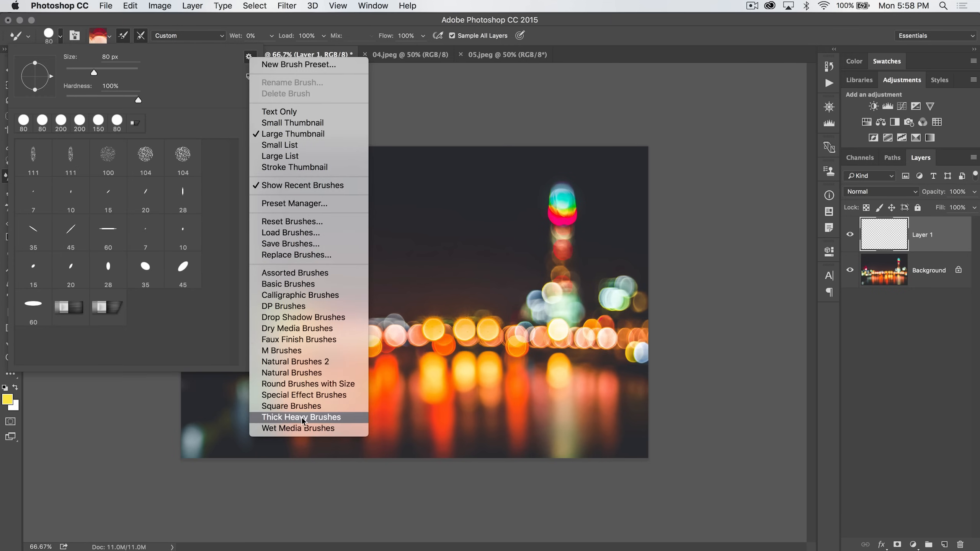
left_click(219, 166)
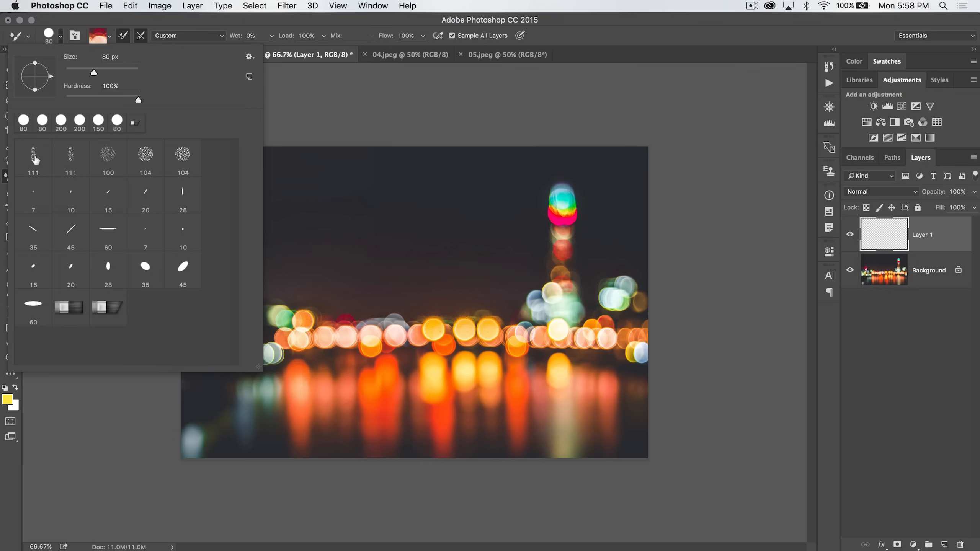
left_click(183, 158)
left_click_drag(302, 199, 527, 284)
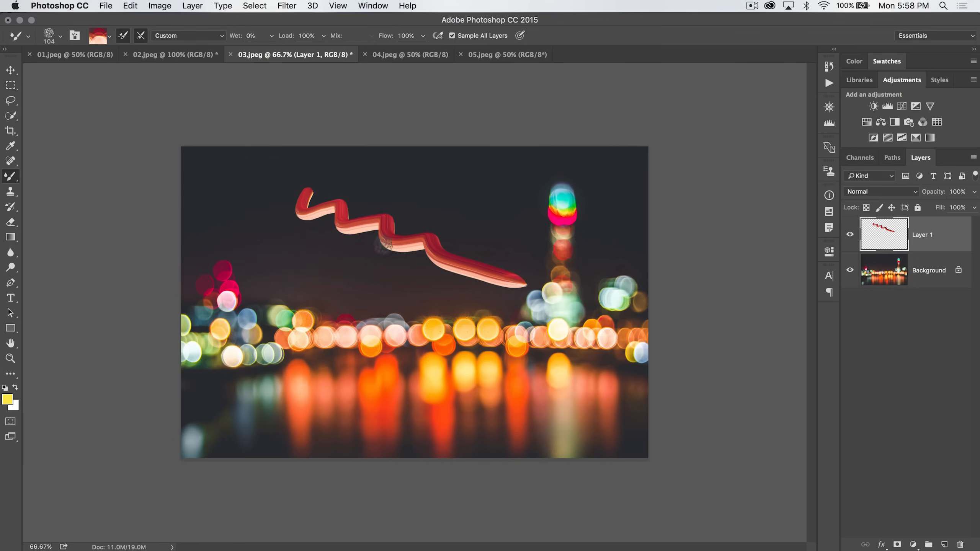
key("super+z")
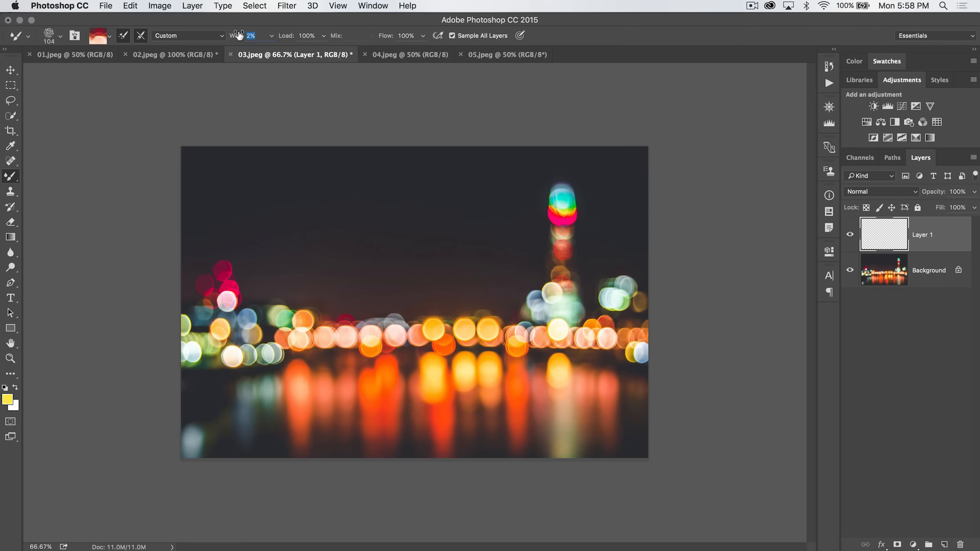
- Set Wet to 40% and Mix to 52%, then smear pink paint over the bokeh lights left of centre
double_click(252, 35)
key("Return")
left_click_drag(337, 36, 327, 35)
key("Return")
mouse_move(281, 312)
left_mouse_down()
mouse_move(334, 344)
mouse_move(429, 337)
mouse_move(295, 325)
mouse_move(366, 323)
mouse_move(406, 344)
mouse_move(322, 329)
mouse_move(398, 372)
mouse_move(322, 353)
mouse_move(375, 337)
mouse_move(389, 358)
mouse_move(307, 329)
mouse_move(379, 341)
mouse_move(364, 374)
mouse_move(405, 362)
mouse_move(398, 374)
left_mouse_up()
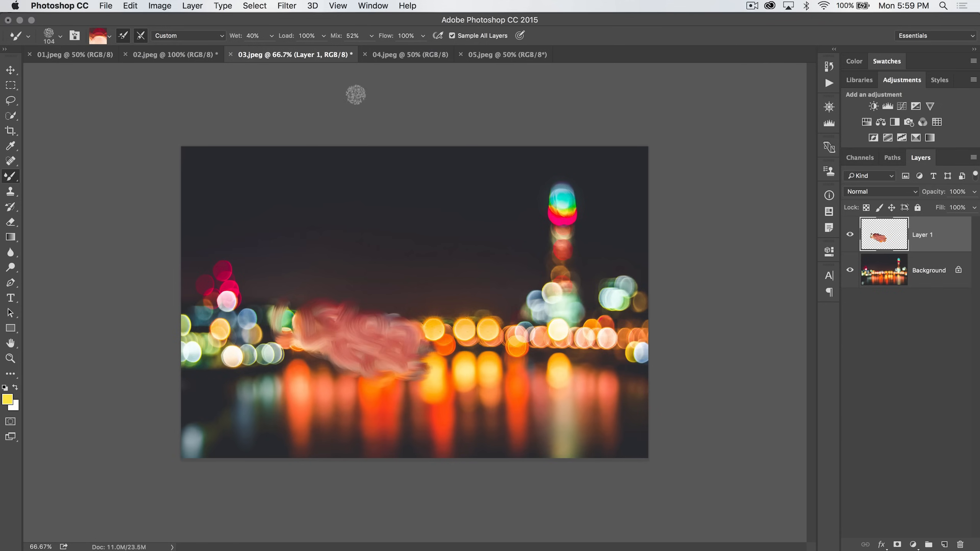
- Set the Mixer Brush Wet value to 0% and undo the red test stroke
double_click(253, 36)
left_click_drag(230, 36, 192, 36)
mouse_move(310, 330)
left_mouse_down()
mouse_move(354, 352)
mouse_move(425, 360)
left_mouse_up()
key("super+z")
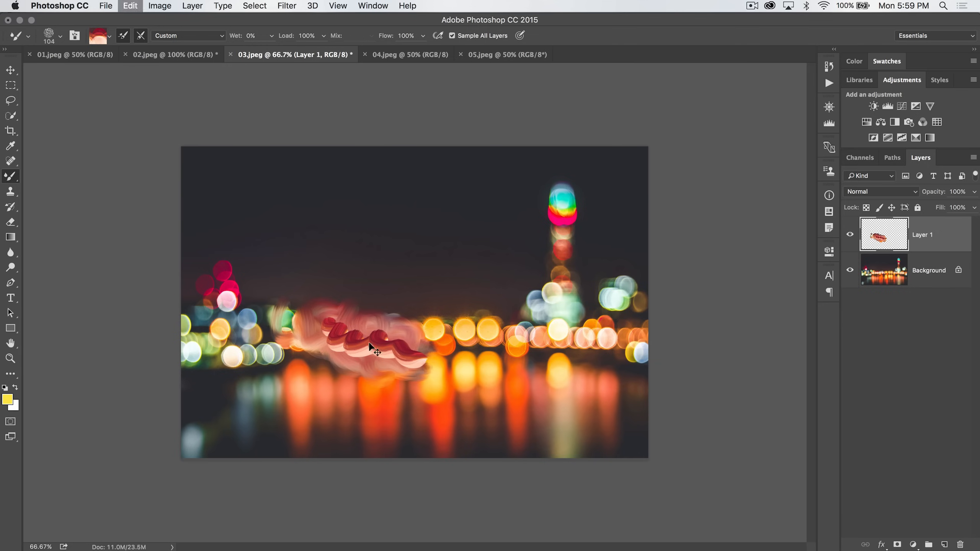
- Enable Scattering on the 200 px brush tip and raise Scatter to 42%
left_click(75, 35)
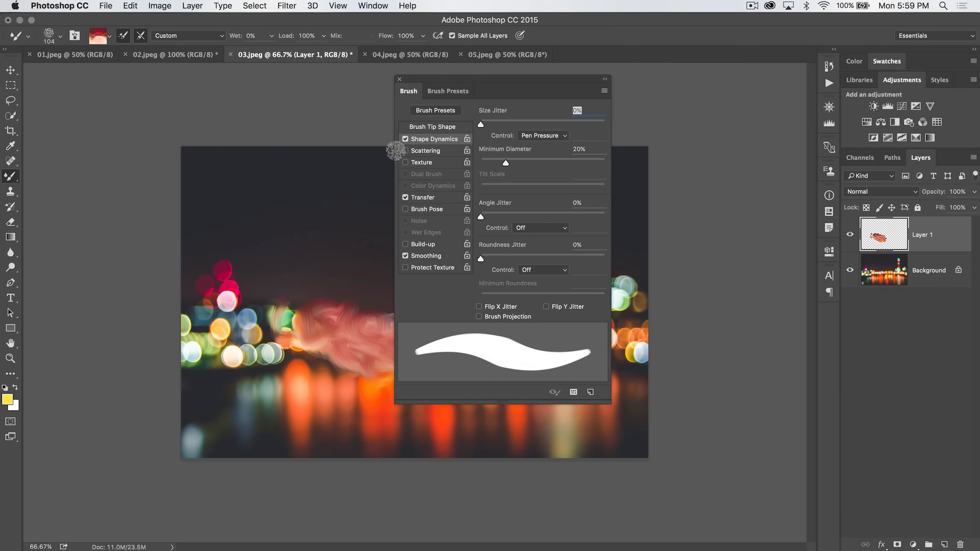
left_click(423, 151)
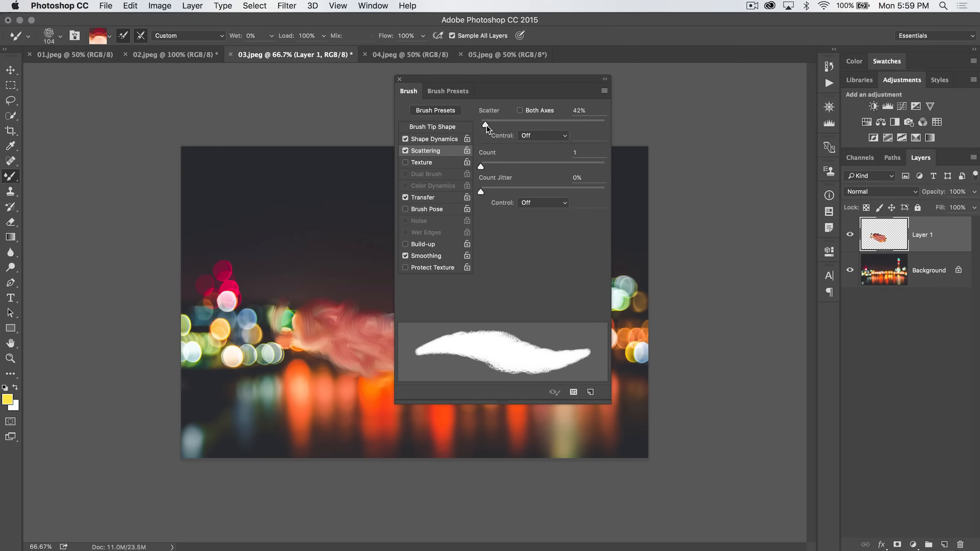
left_click_drag(483, 125, 497, 121)
left_click(400, 79)
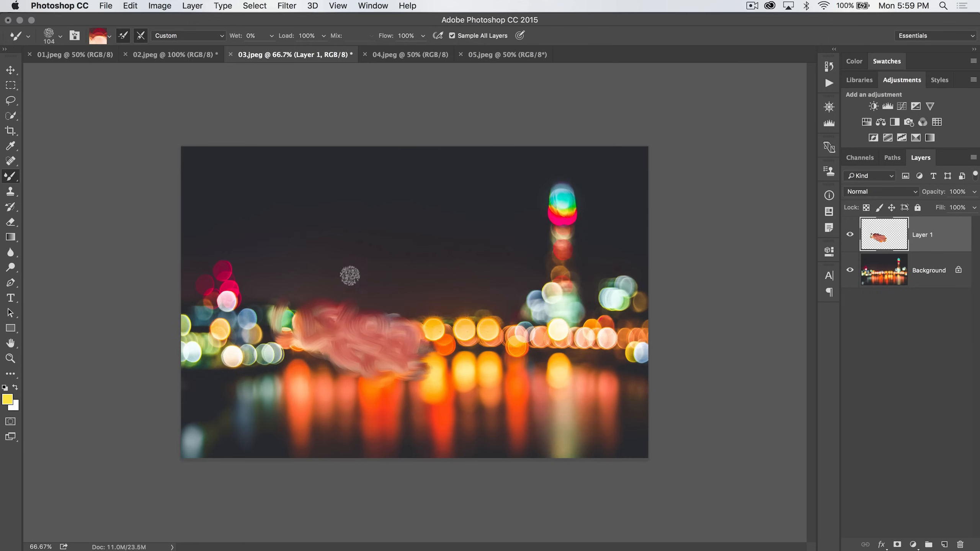
- Paint red, cyan and pink-white speckled patches over the smeared waterline, sampling colours from the lights
mouse_move(341, 308)
left_mouse_down()
mouse_move(314, 325)
mouse_move(345, 360)
mouse_move(327, 352)
mouse_move(330, 338)
mouse_move(383, 367)
mouse_move(398, 337)
mouse_move(390, 330)
left_mouse_up()
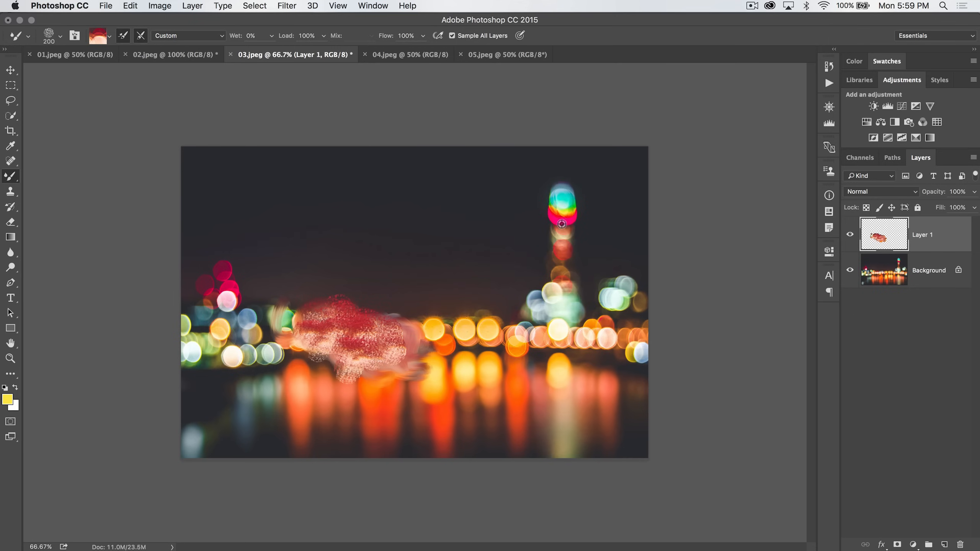
mouse_move(414, 337)
left_mouse_down()
mouse_move(379, 329)
mouse_move(402, 368)
mouse_move(429, 337)
left_mouse_up()
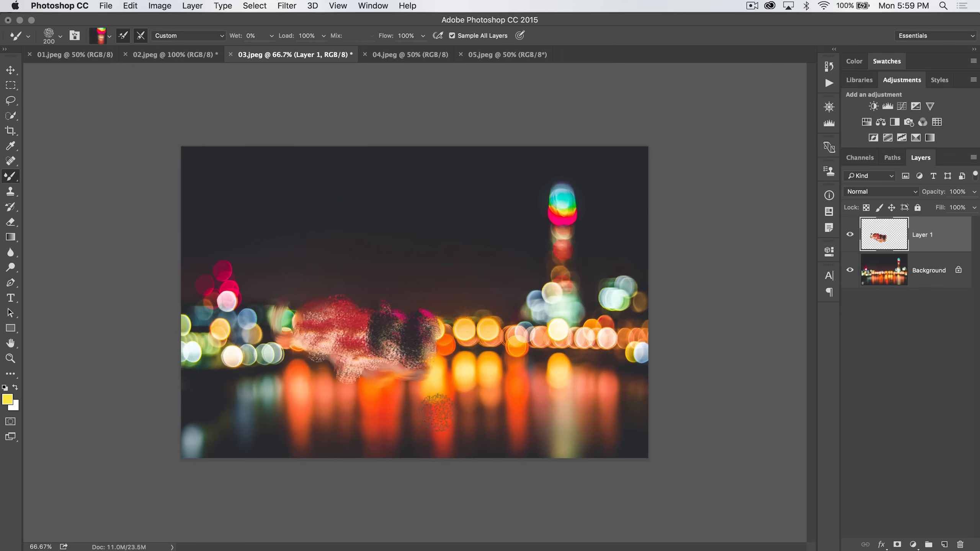
left_click(564, 203, "alt")
mouse_move(399, 337)
left_mouse_down()
mouse_move(383, 361)
mouse_move(428, 391)
mouse_move(421, 368)
left_mouse_up()
left_click(226, 297, "alt")
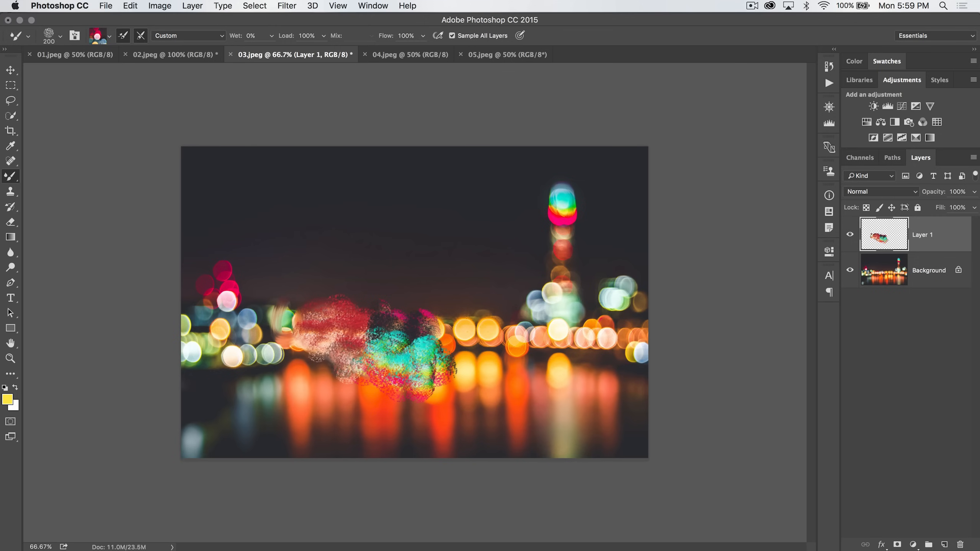
mouse_move(291, 360)
left_mouse_down()
mouse_move(344, 360)
mouse_move(329, 391)
mouse_move(398, 390)
left_mouse_up()
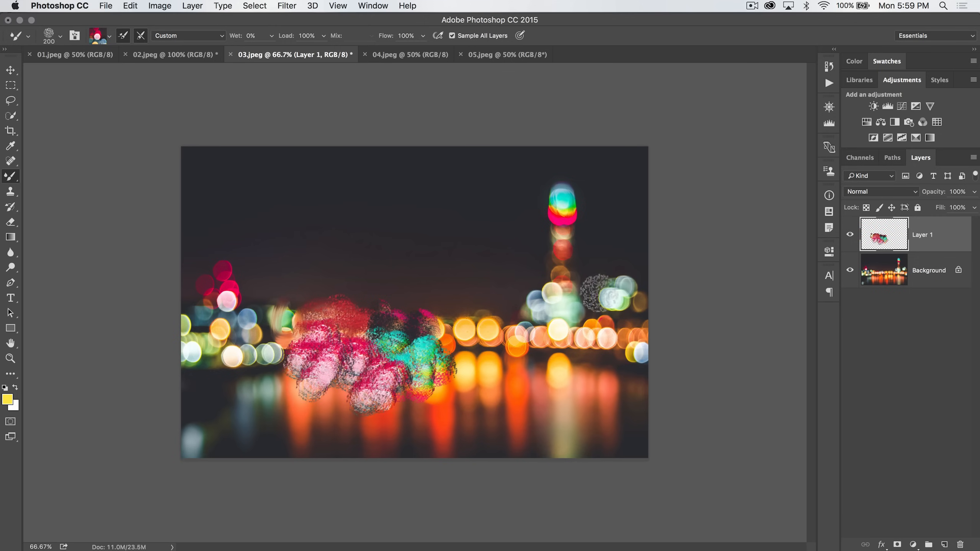
- Add orange speckles right of the cyan patch and yellow-green speckles on the left side
left_click(507, 367, "alt")
mouse_move(444, 368)
left_mouse_down()
mouse_move(429, 337)
mouse_move(468, 360)
mouse_move(459, 398)
left_mouse_up()
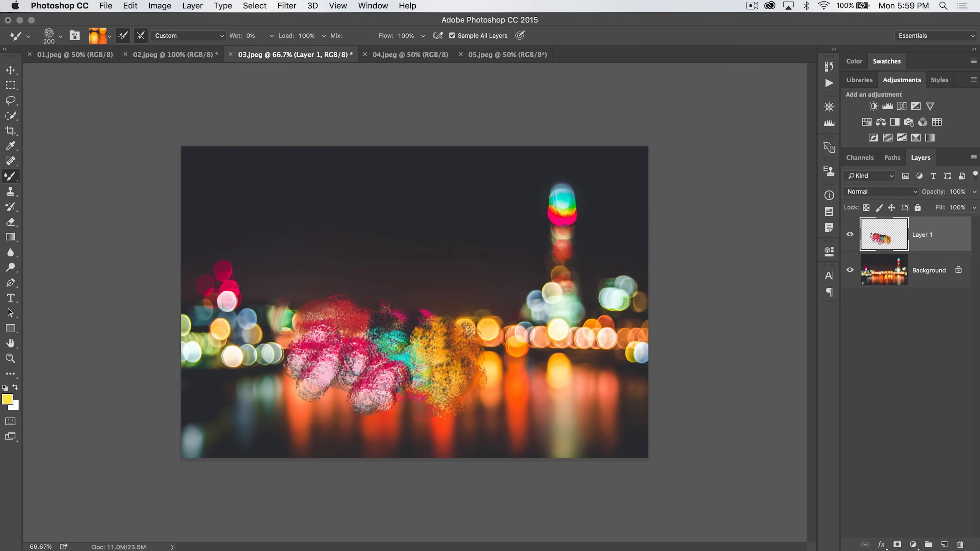
left_click(199, 340, "alt")
left_click_drag(276, 345, 284, 329)
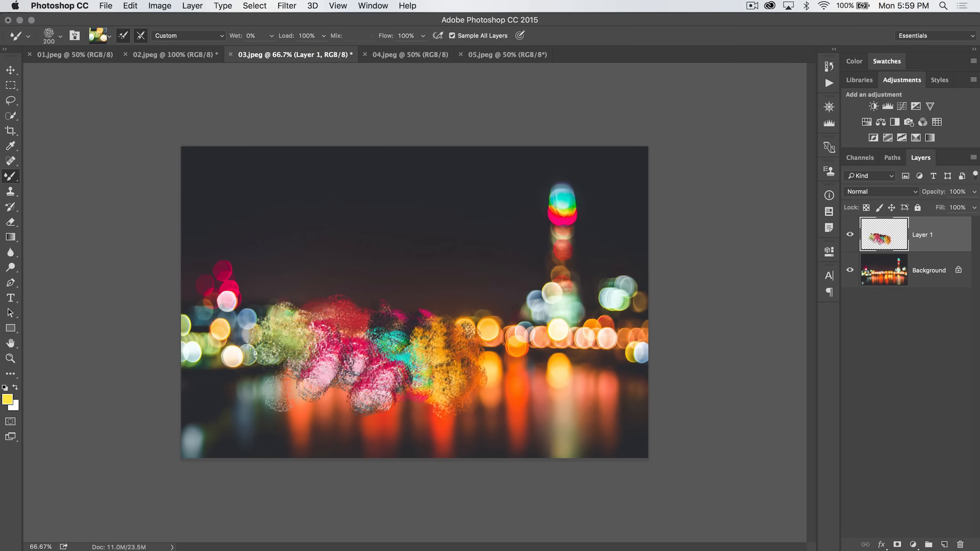
mouse_move(261, 360)
left_mouse_down()
mouse_move(299, 384)
mouse_move(283, 368)
left_mouse_up()
left_click_drag(434, 322, 441, 333)
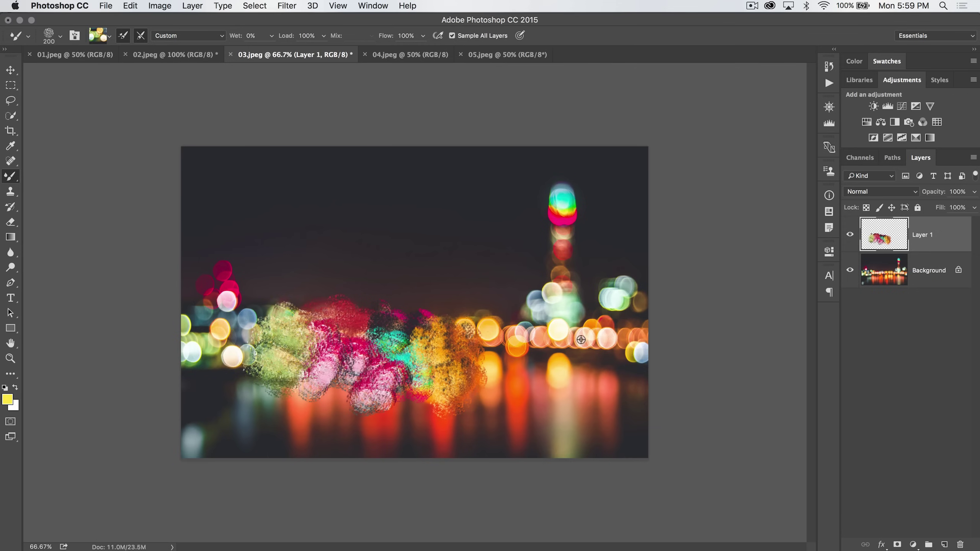
- Spread whitish and orange-red speckled strokes across the right-hand bokeh lights
left_click(543, 300, "alt")
left_click_drag(532, 322, 528, 306)
mouse_move(498, 345)
left_mouse_down()
mouse_move(506, 329)
mouse_move(482, 348)
left_mouse_up()
left_click(466, 316, "alt")
left_click_drag(460, 314, 498, 382)
left_click_drag(475, 352, 521, 398)
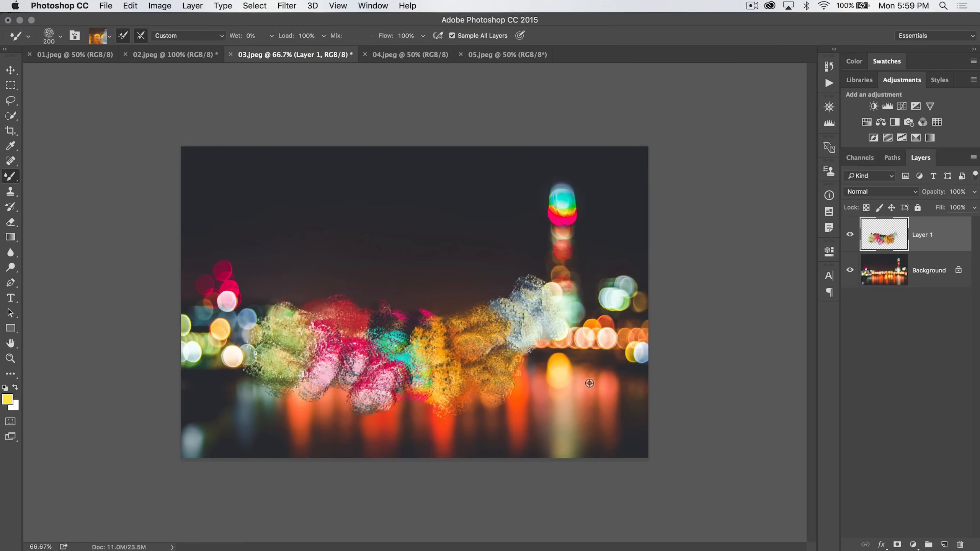
left_click(584, 338, "alt")
mouse_move(543, 345)
left_mouse_down()
mouse_move(551, 398)
mouse_move(583, 345)
mouse_move(605, 352)
left_mouse_up()
- Sample the tower's lights and paint green, pink and red speckles up the tower
left_click(569, 223, "alt")
mouse_move(563, 196)
left_mouse_down()
mouse_move(544, 231)
mouse_move(556, 357)
left_mouse_up()
left_click(556, 257, "alt")
mouse_move(573, 303)
left_mouse_down()
mouse_move(548, 284)
mouse_move(566, 307)
left_mouse_up()
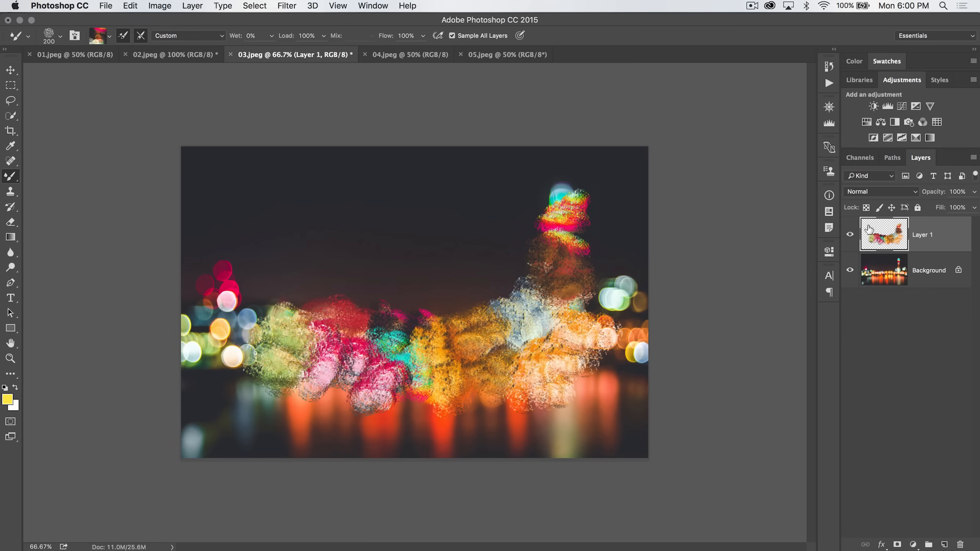
left_click(850, 235)
left_click(850, 236)
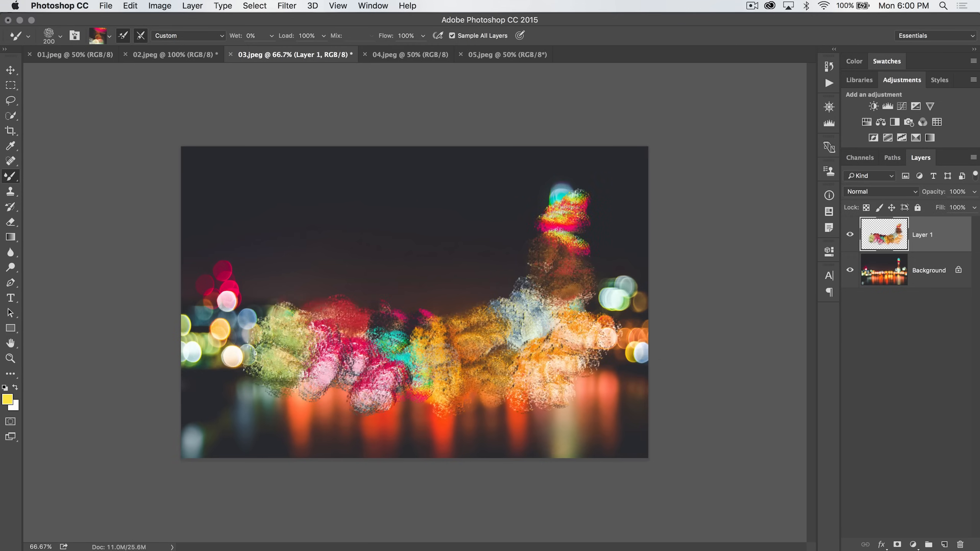